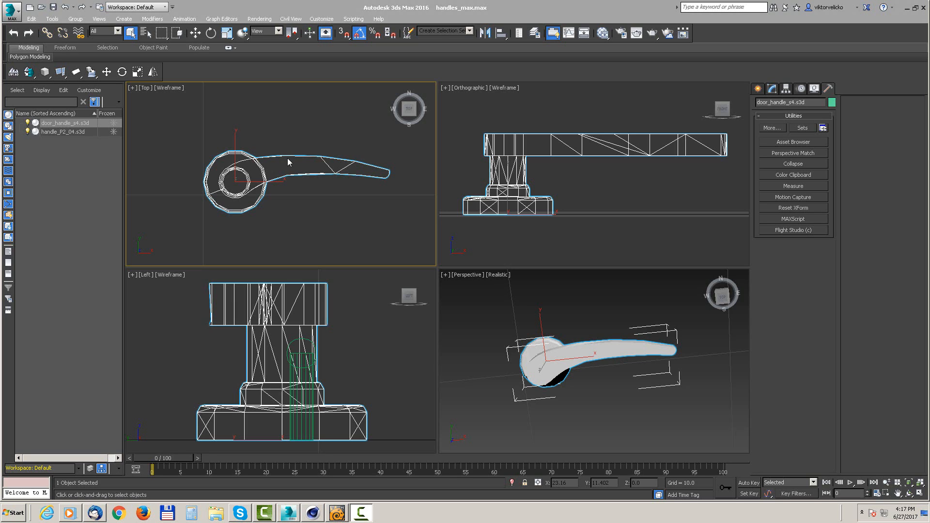
- Select the door handle mesh door_handle_s4.s3d and start adding it to the library as an Element, using the Top viewport
click(57, 123)
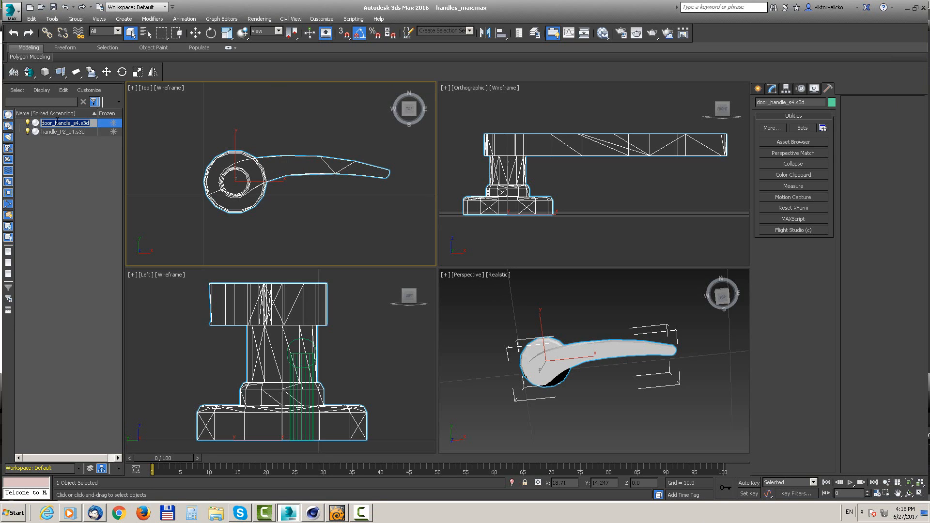
click(171, 167)
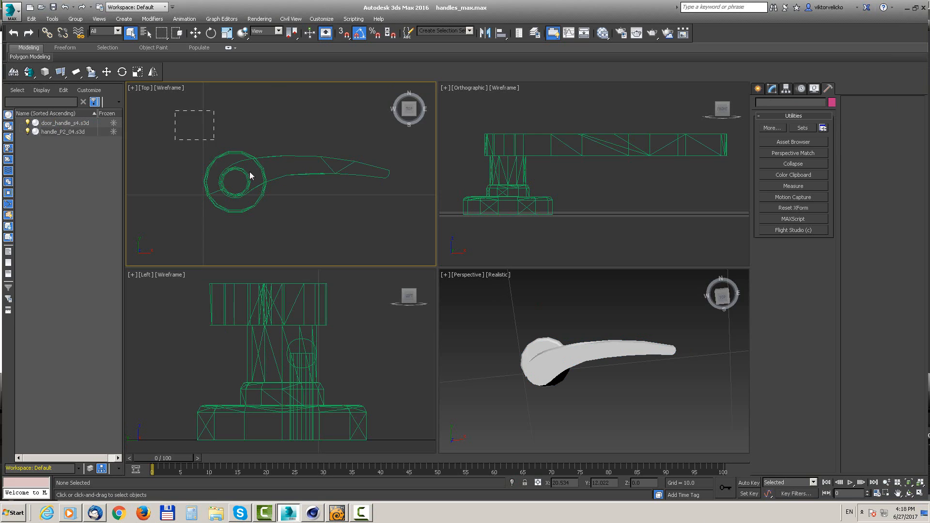
drag(250, 175, 297, 228)
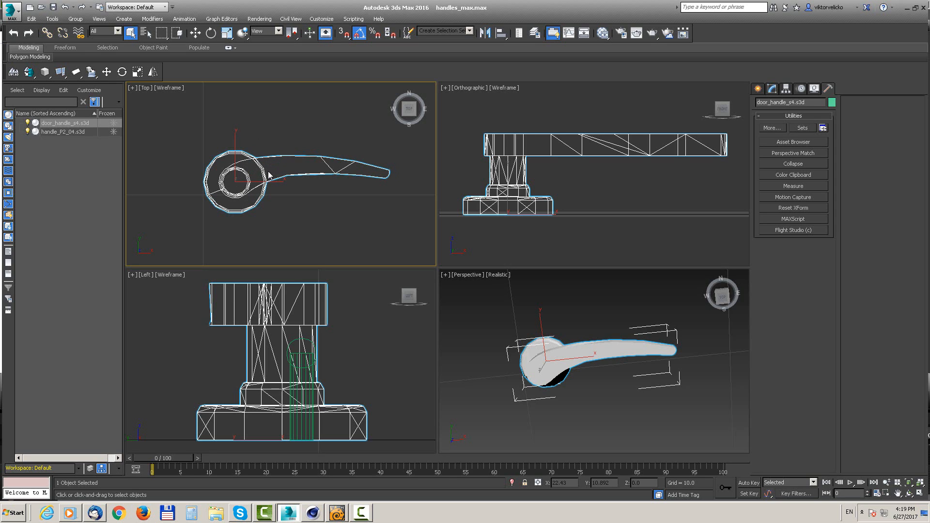
click(91, 71)
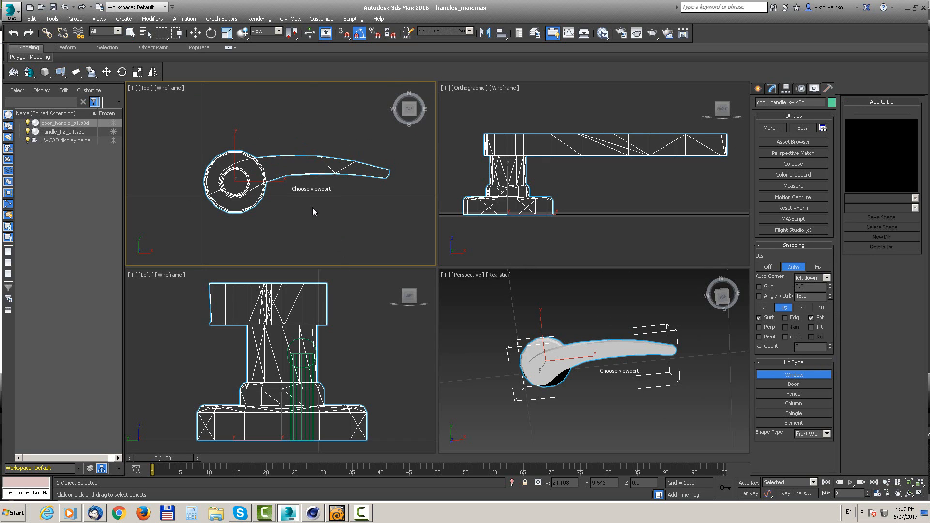
click(802, 422)
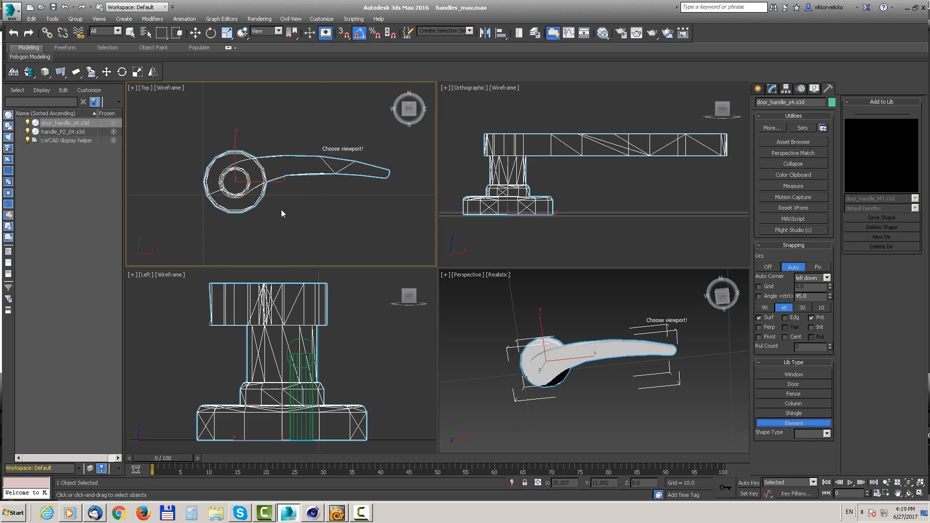
click(304, 208)
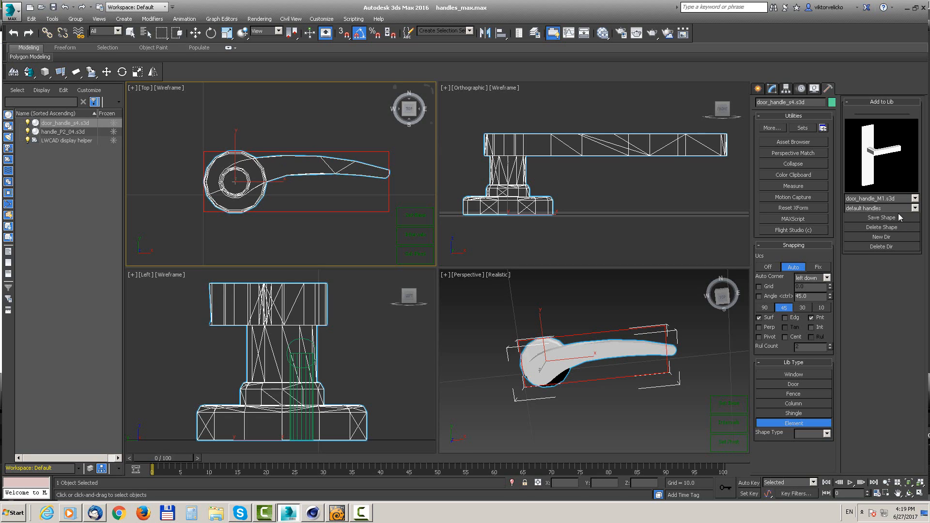
- Create a new library directory named test and save the door handle shape in it as handle_max
click(894, 235)
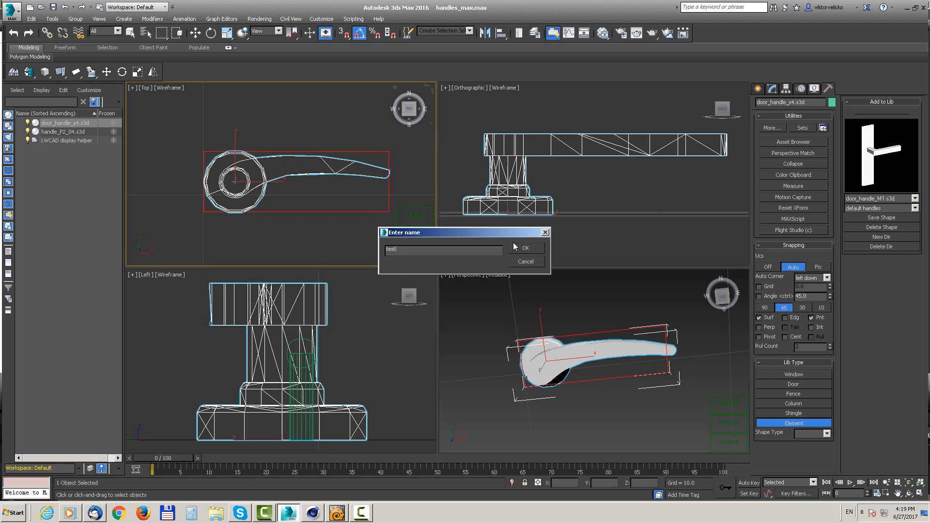
text(test)
click(524, 248)
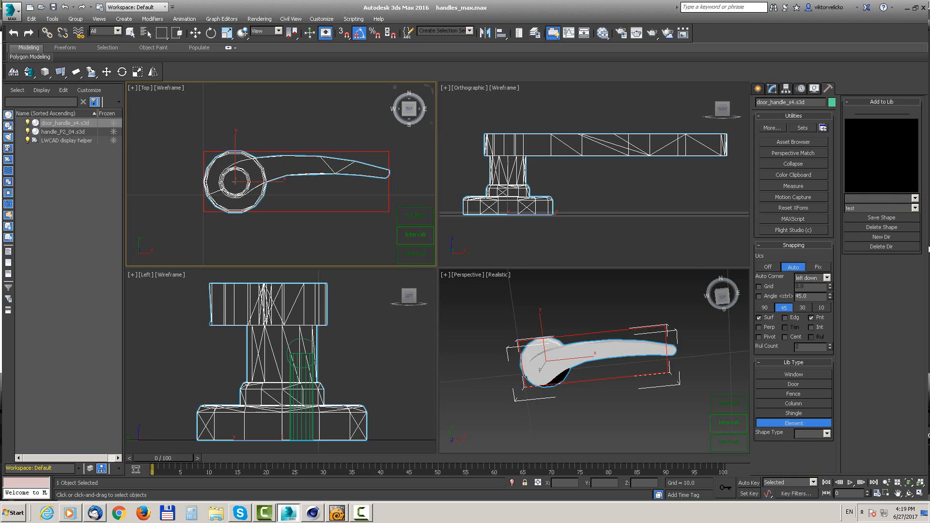
click(893, 216)
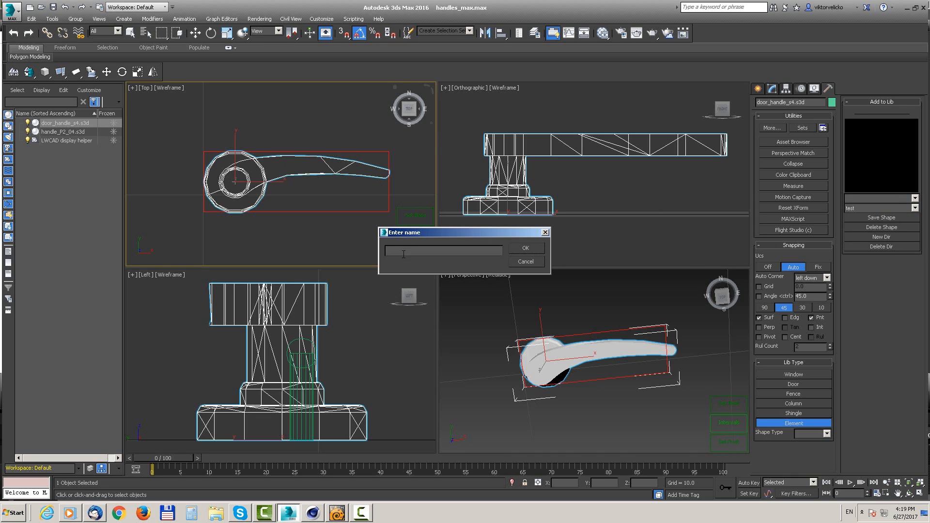
text(handle_max)
click(521, 248)
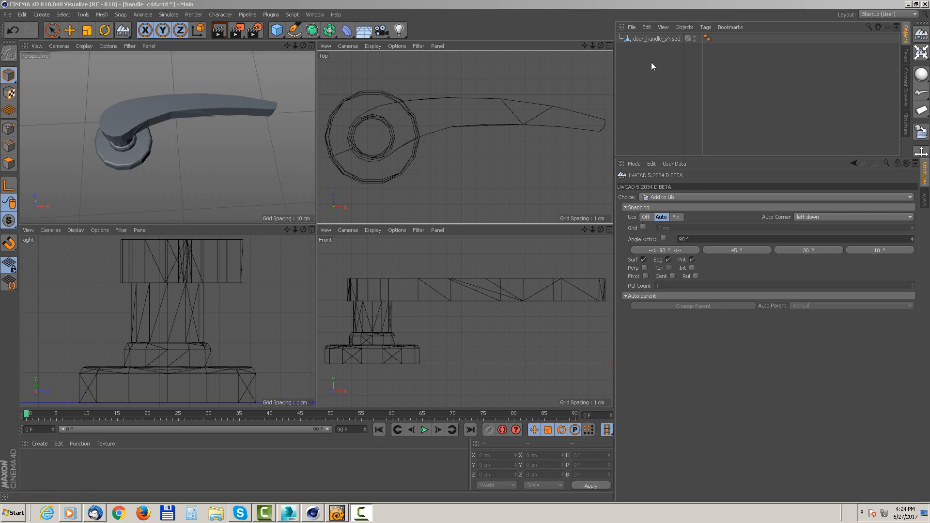
- In Cinema 4D, select the door handle and start adding it to the library as an Element, using the Top view
click(654, 39)
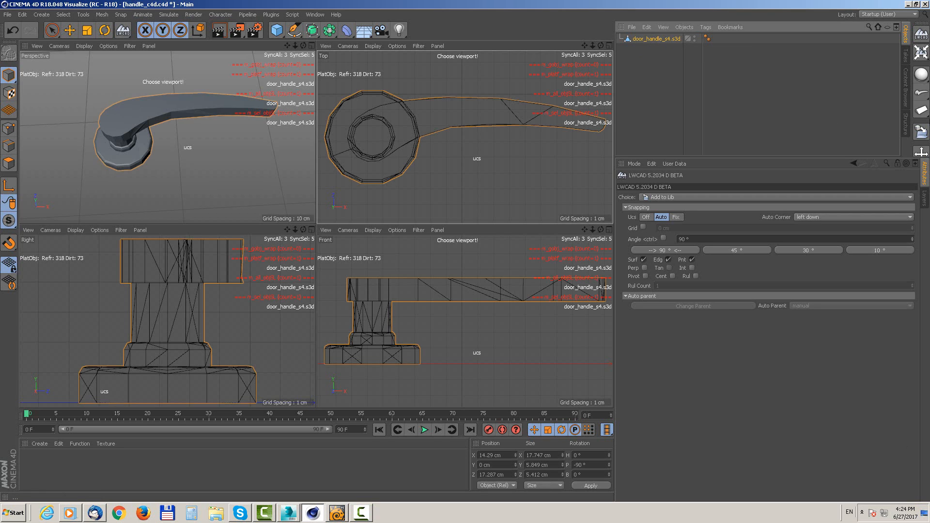
click(919, 130)
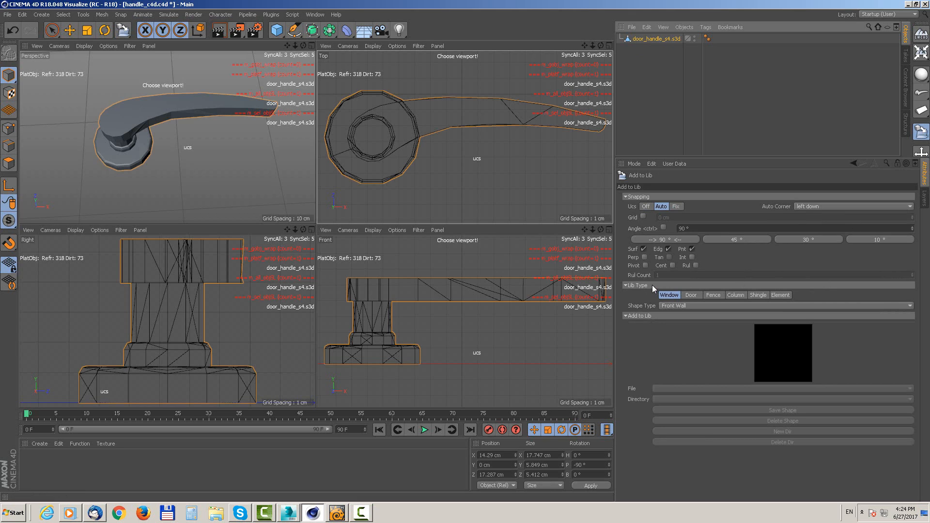
click(786, 295)
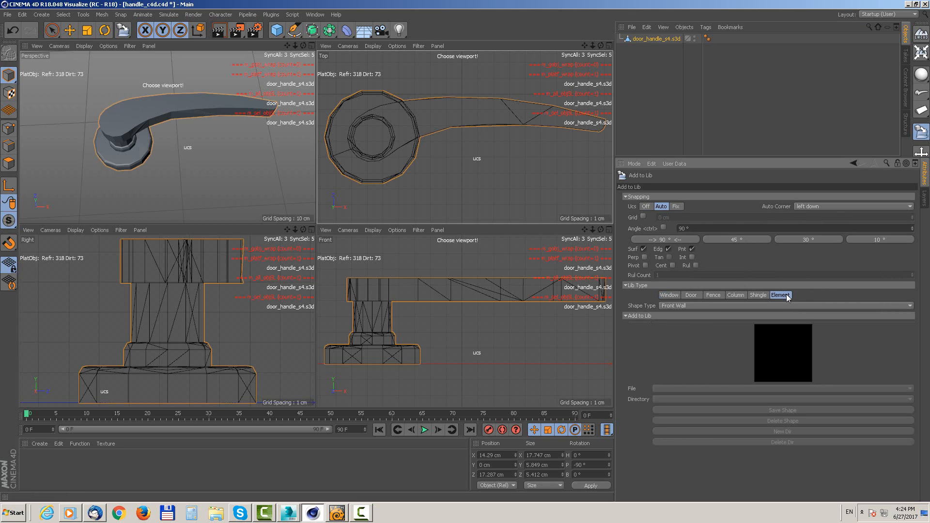
click(457, 194)
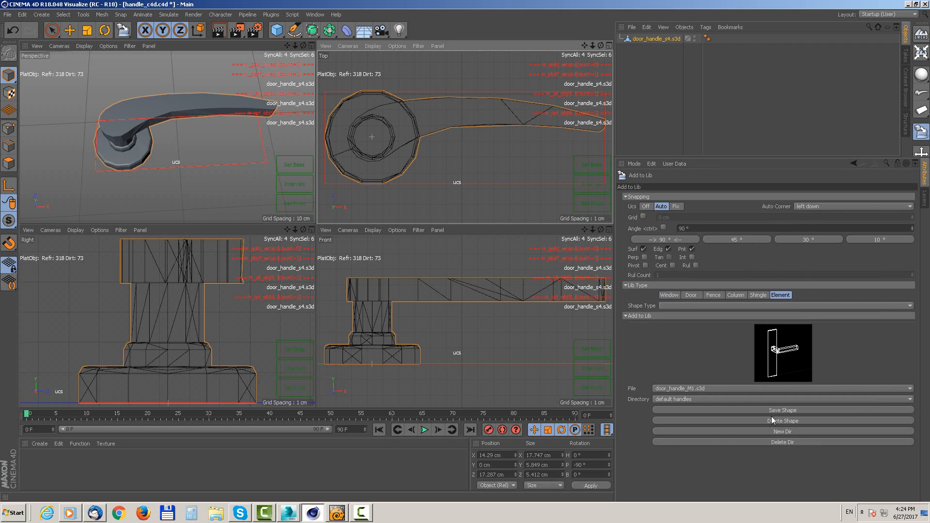
- Save the door handle shape in the test directory under the name handle_c4d
click(720, 397)
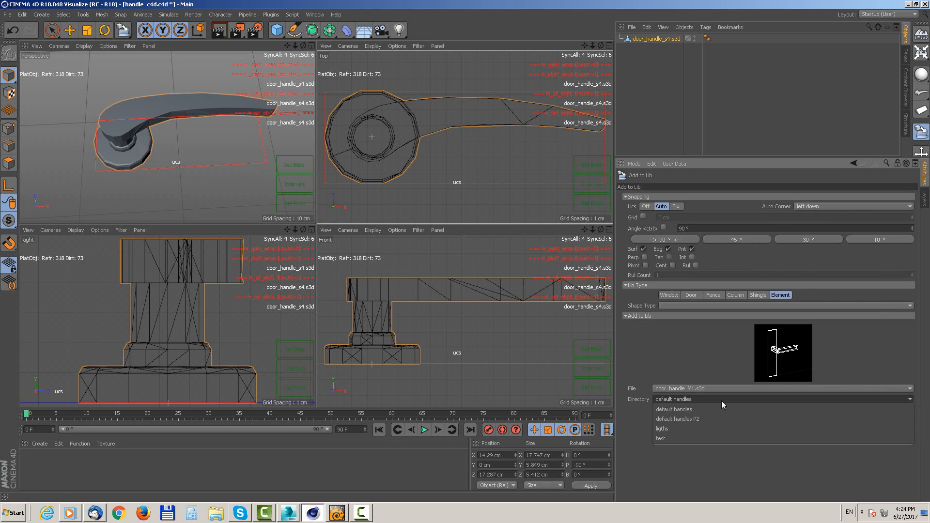
click(667, 437)
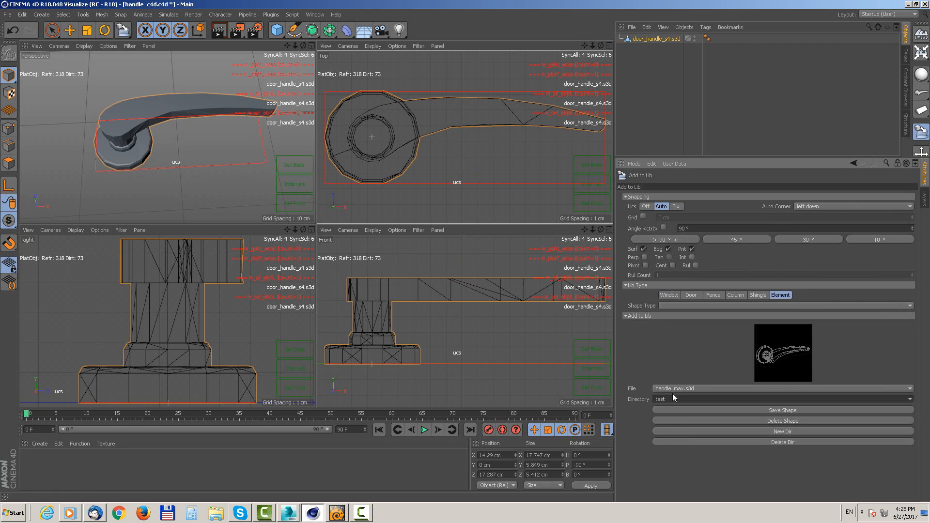
click(774, 409)
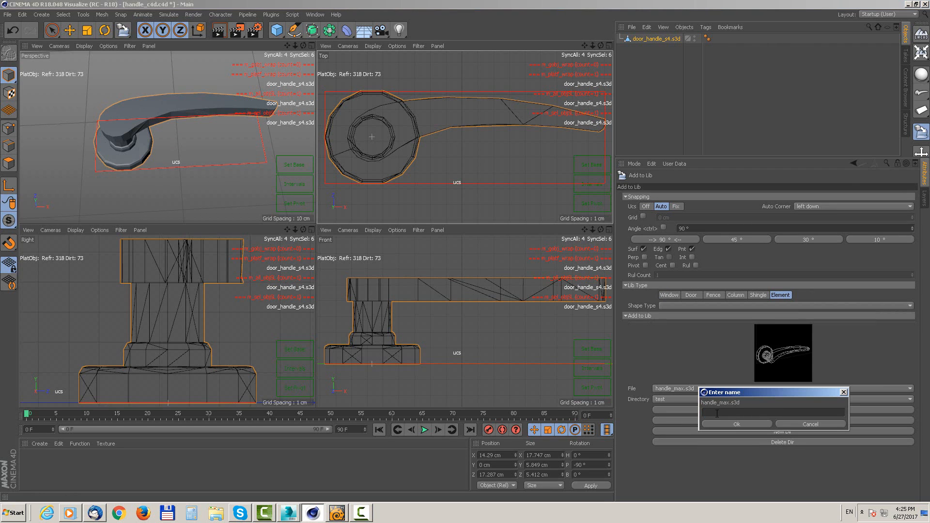
text(handle_c4d)
click(736, 424)
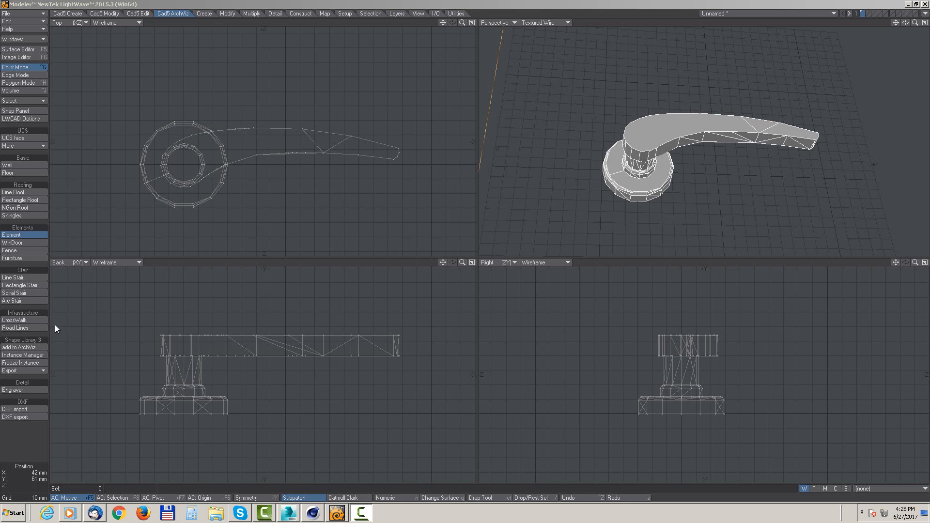
- In LightWave Modeler, start adding the door handle to the ArchViz library as an Element, using the Top view
click(24, 346)
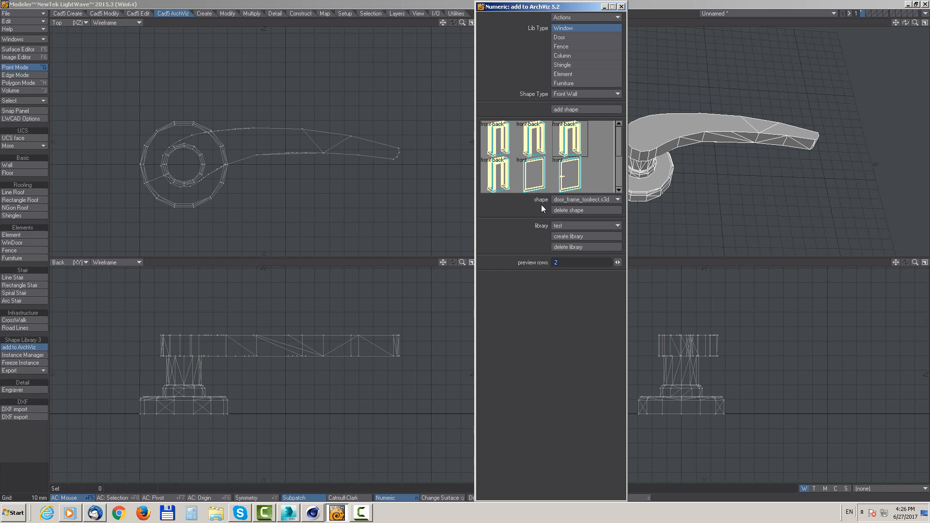
click(559, 75)
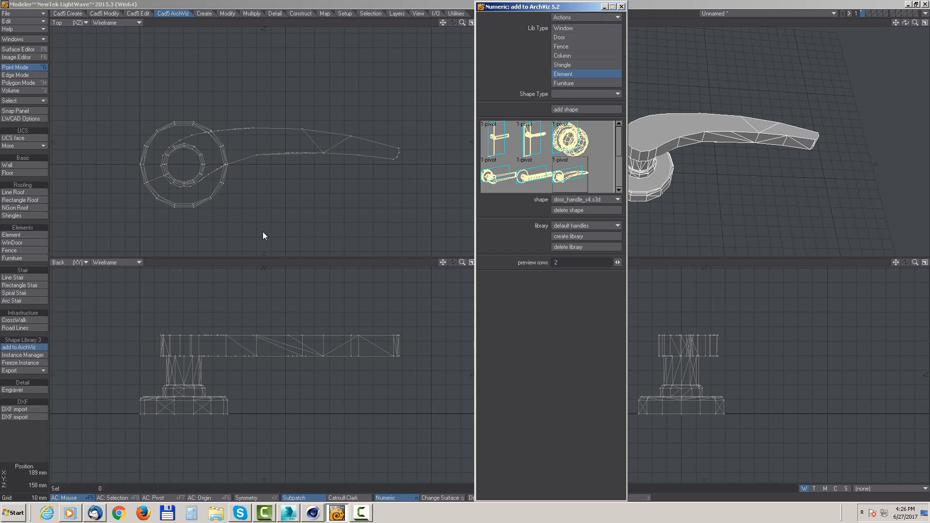
click(261, 202)
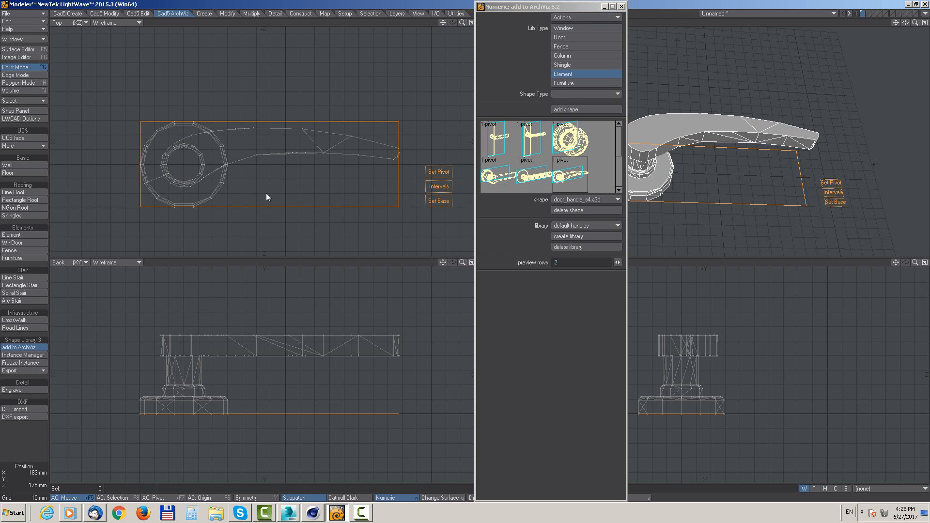
- Choose the test library and add the door handle shape to it as handle_lw
click(585, 226)
click(582, 246)
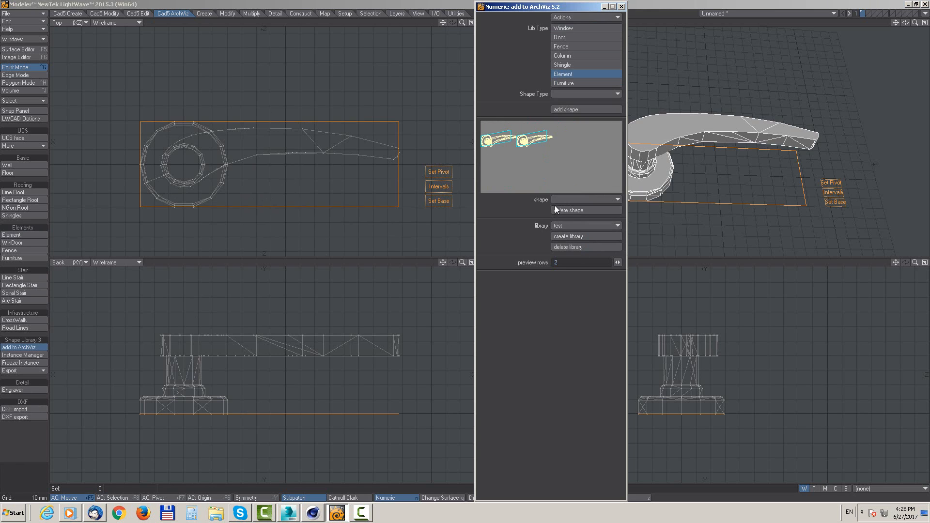
click(568, 109)
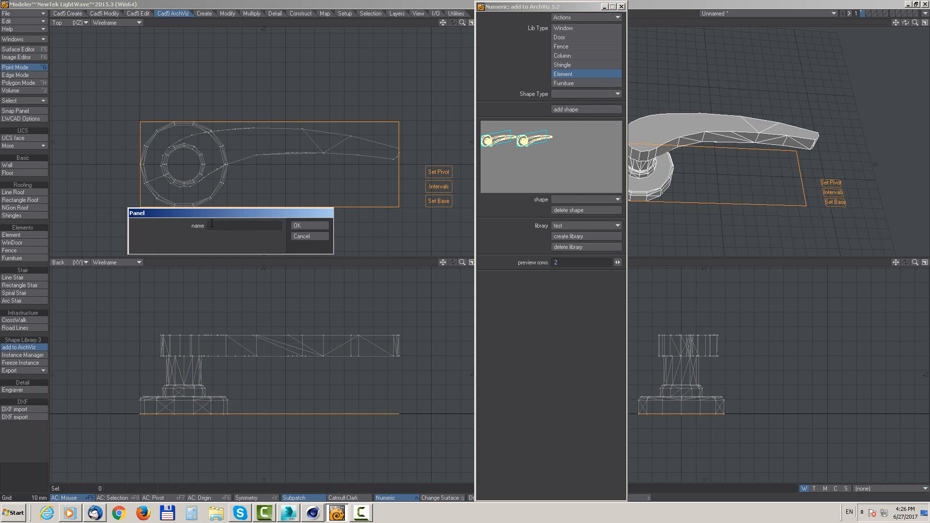
text(handle_lw)
click(310, 226)
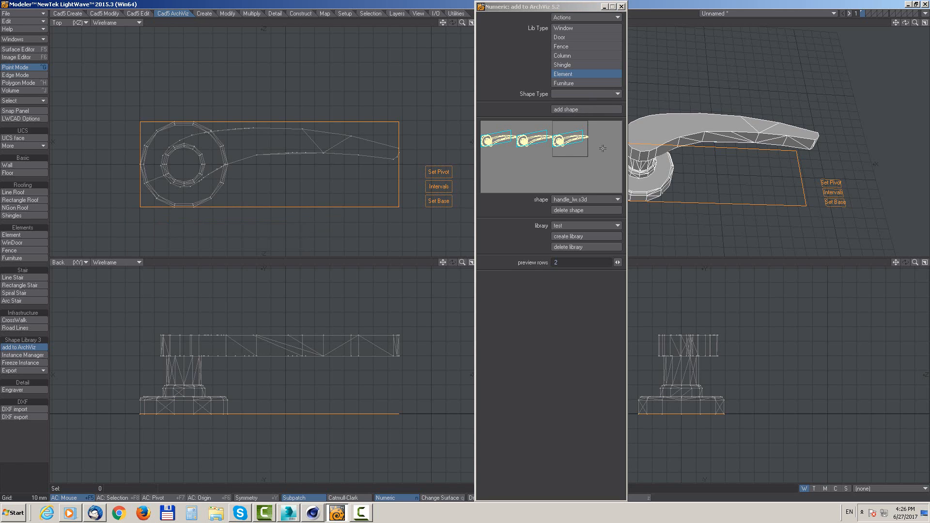
- Compare the saved handle shapes in the test library by selecting their previews one after another
click(534, 138)
click(497, 132)
click(567, 138)
click(496, 135)
click(533, 138)
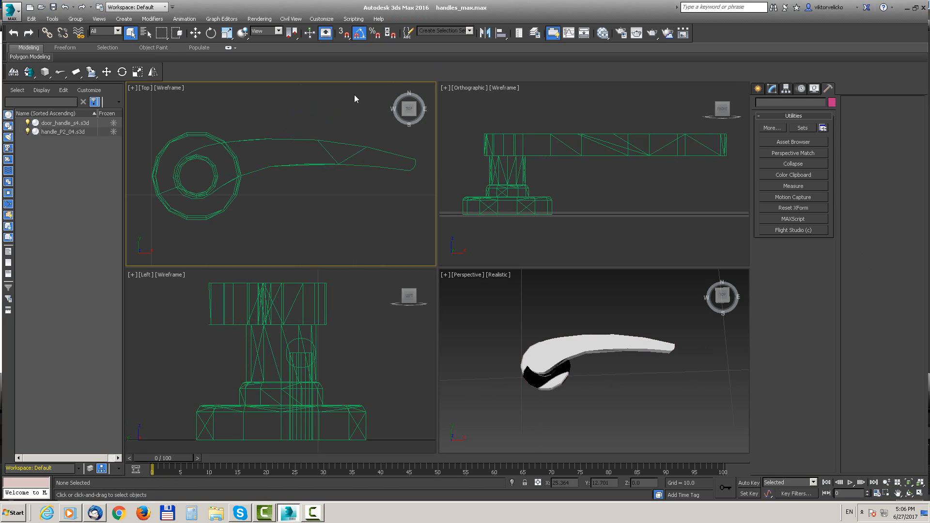
- In 3ds Max, start adding the door handle as an Element from the Top viewport, with a pivot at the round base's centre
drag(355, 97, 150, 242)
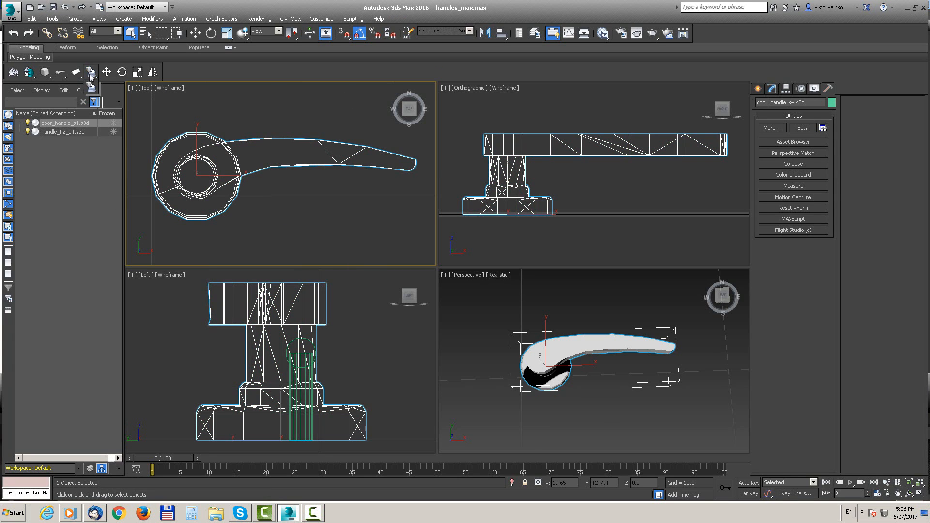
click(90, 72)
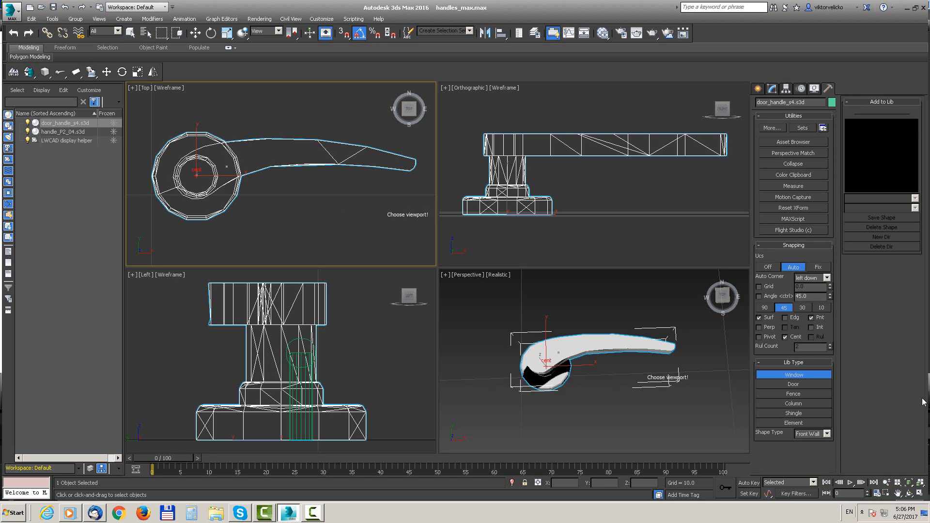
click(809, 423)
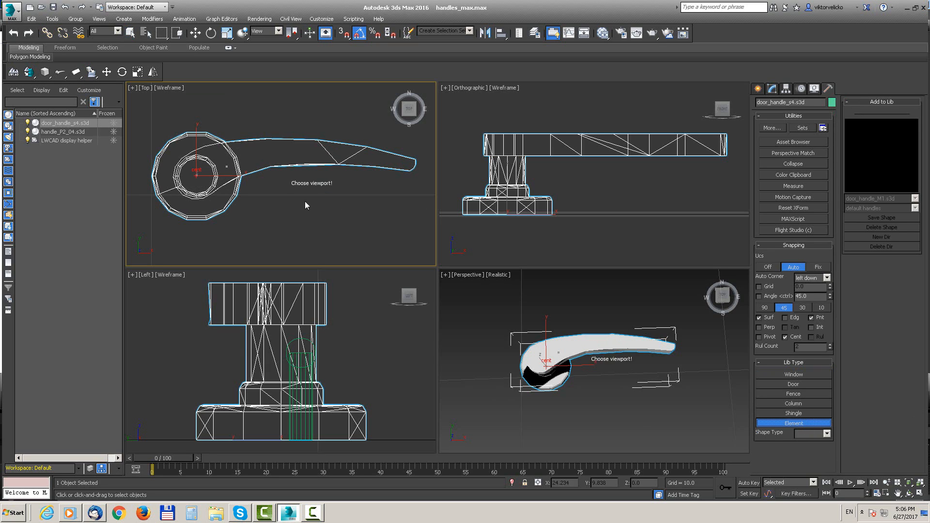
click(282, 202)
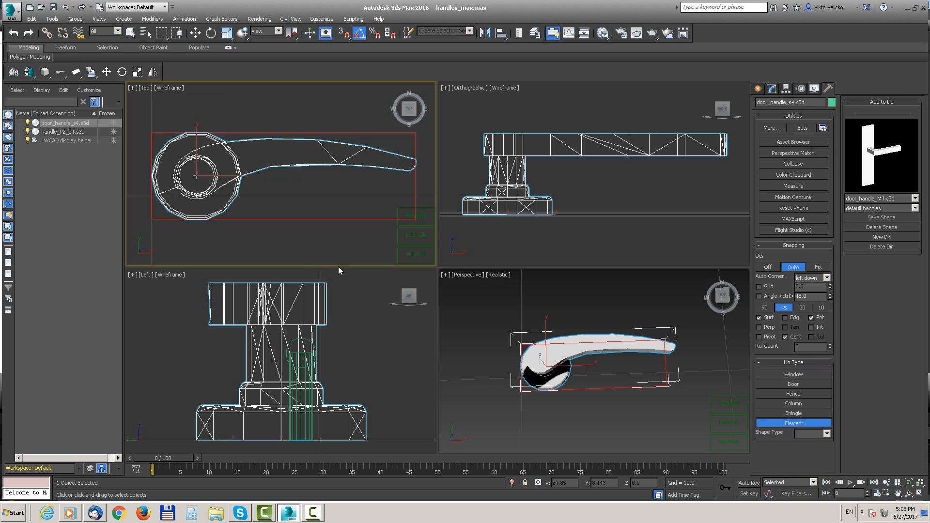
click(412, 254)
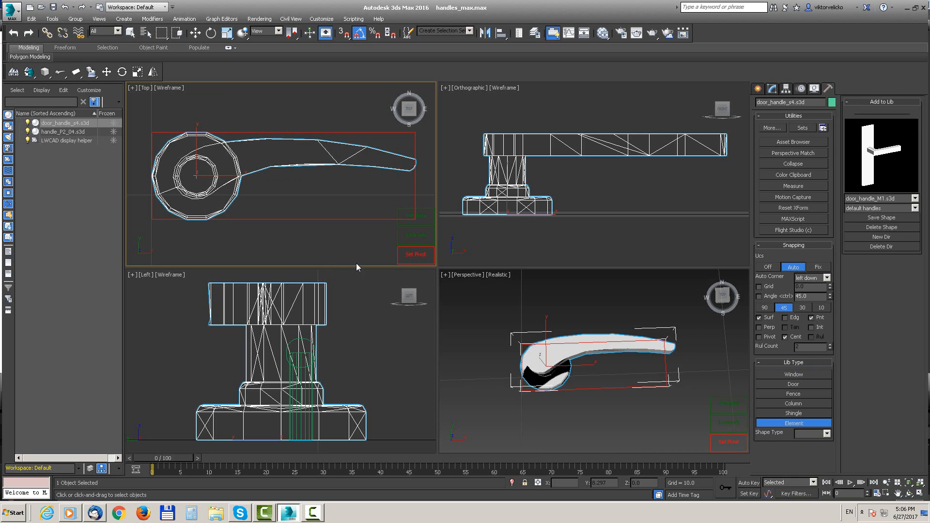
click(194, 178)
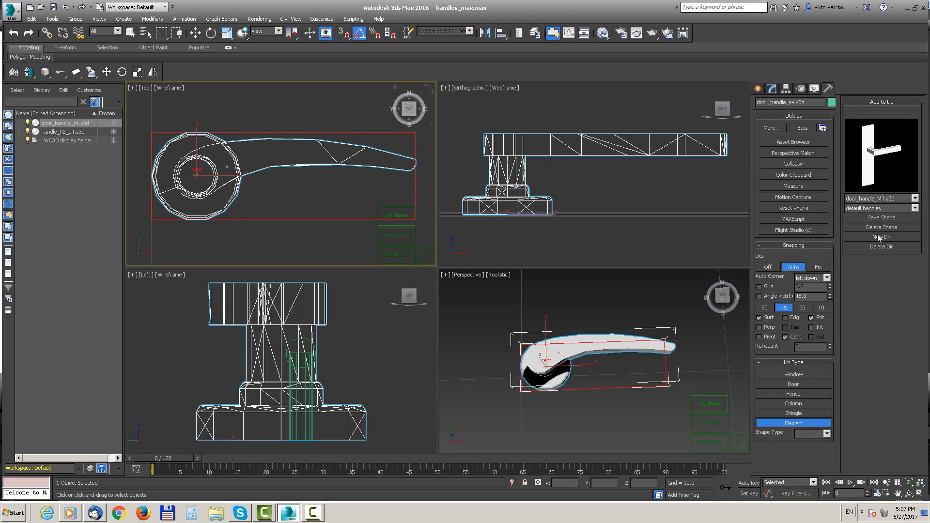
- Save the door handle with its pivot in the test directory under the name handle_piv
click(878, 208)
click(869, 217)
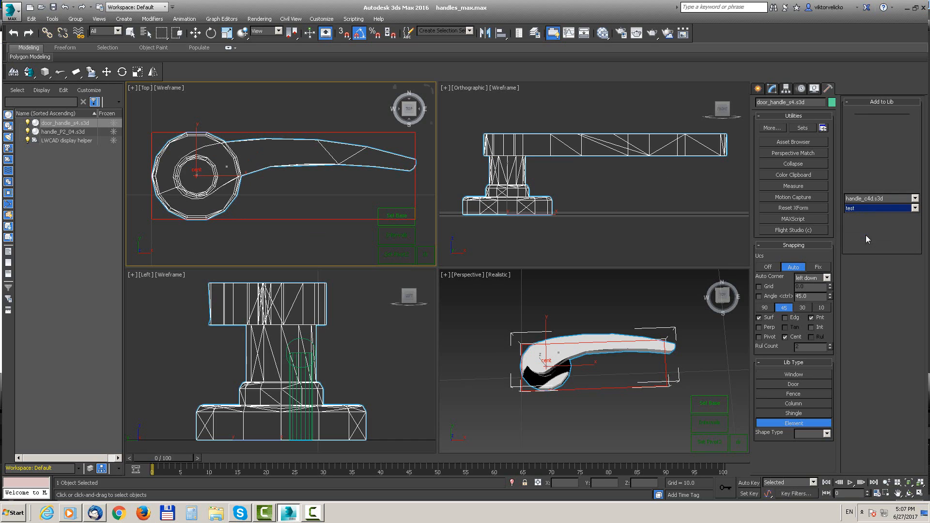
click(865, 218)
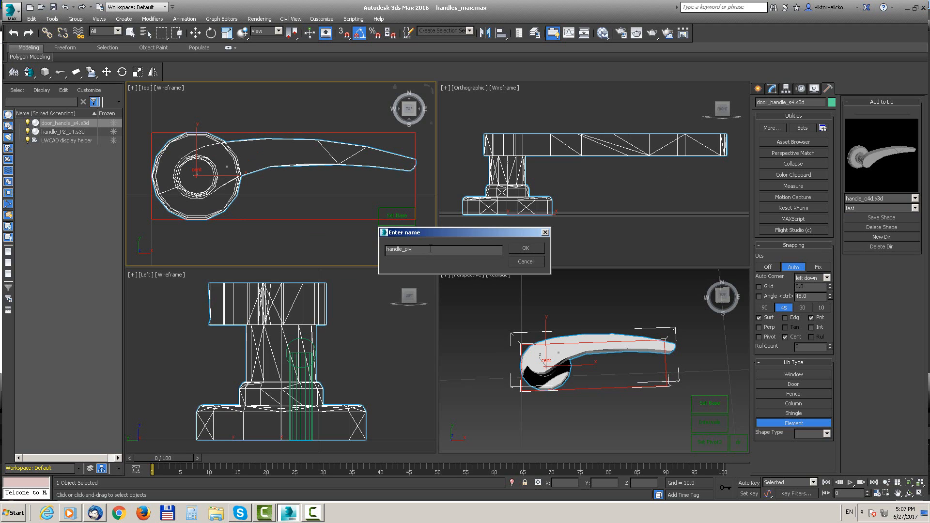
click(526, 249)
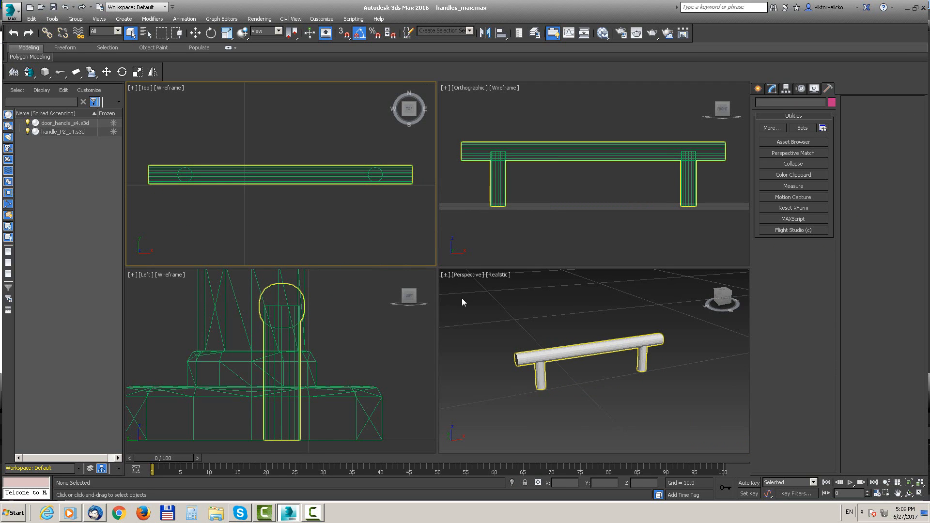
- Select the bar handle and start adding it to the library as an Element from the Top viewport
drag(201, 218, 201, 217)
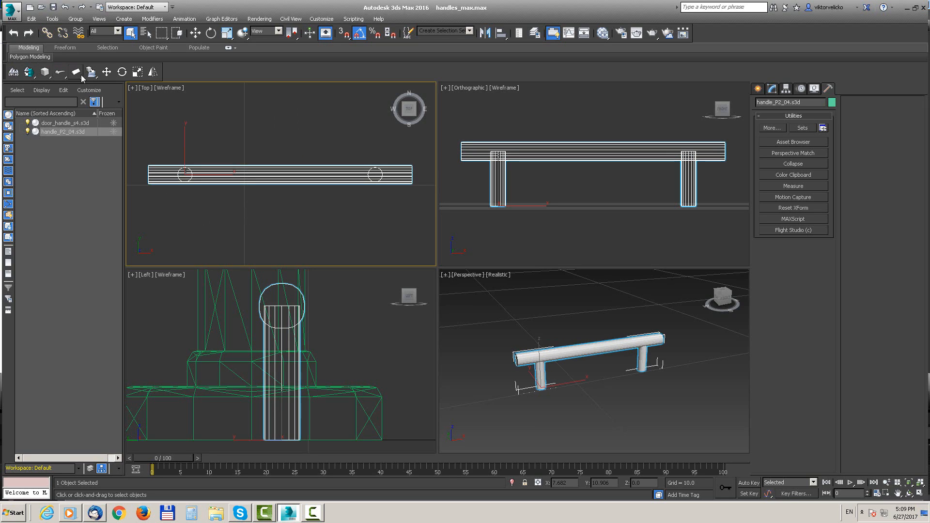
drag(93, 75, 91, 86)
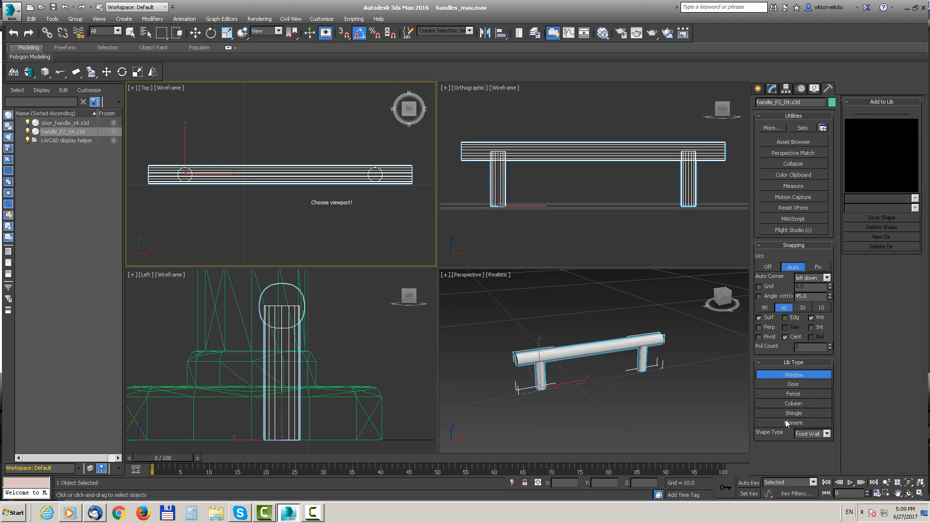
click(787, 423)
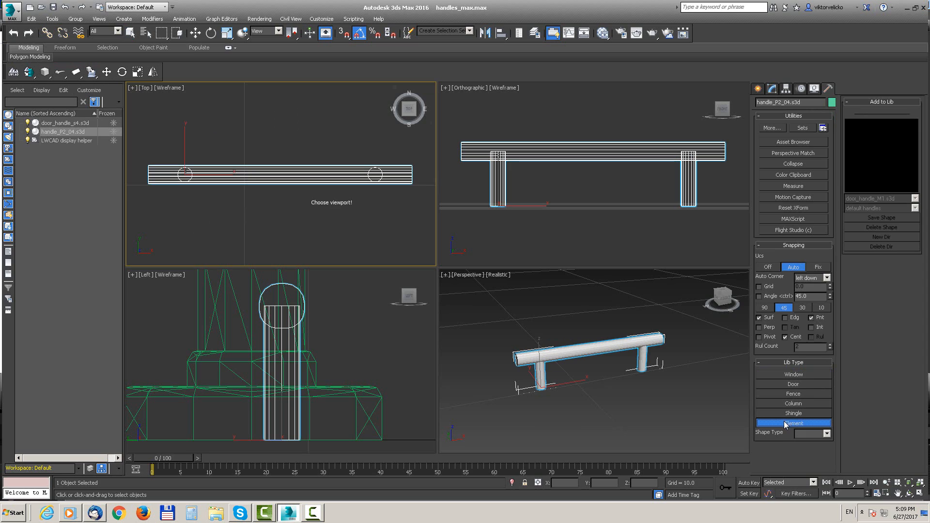
click(248, 219)
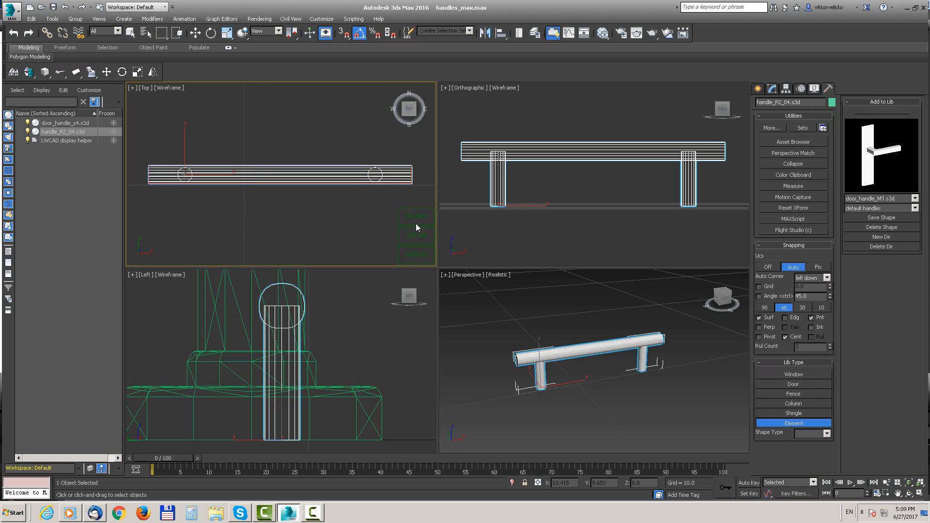
- Set the first pivot at one post's circle centre and the second pivot at the other post's circle centre
click(413, 255)
key(alt+w)
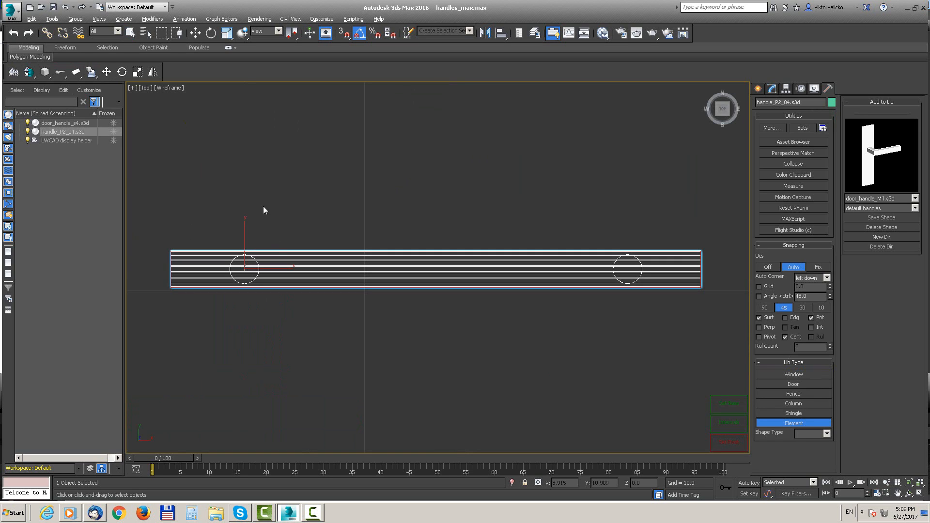
click(246, 275)
click(704, 444)
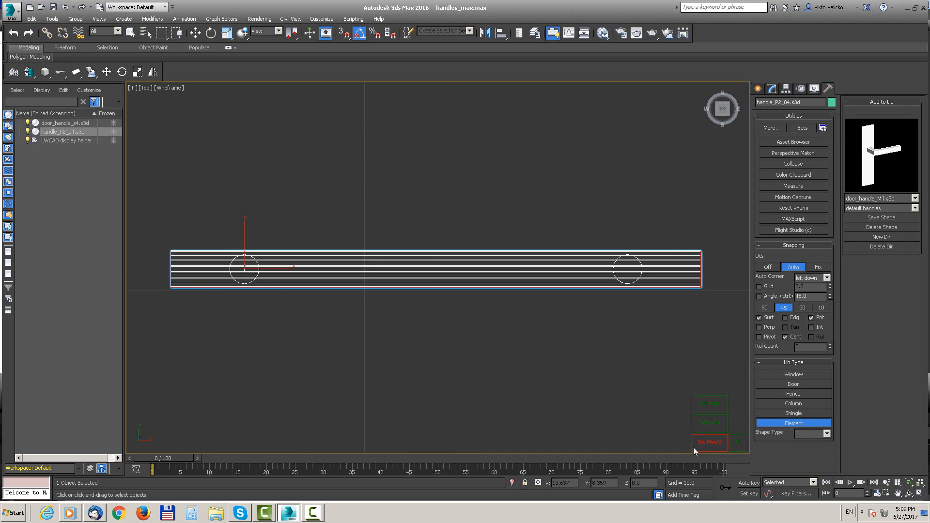
click(628, 276)
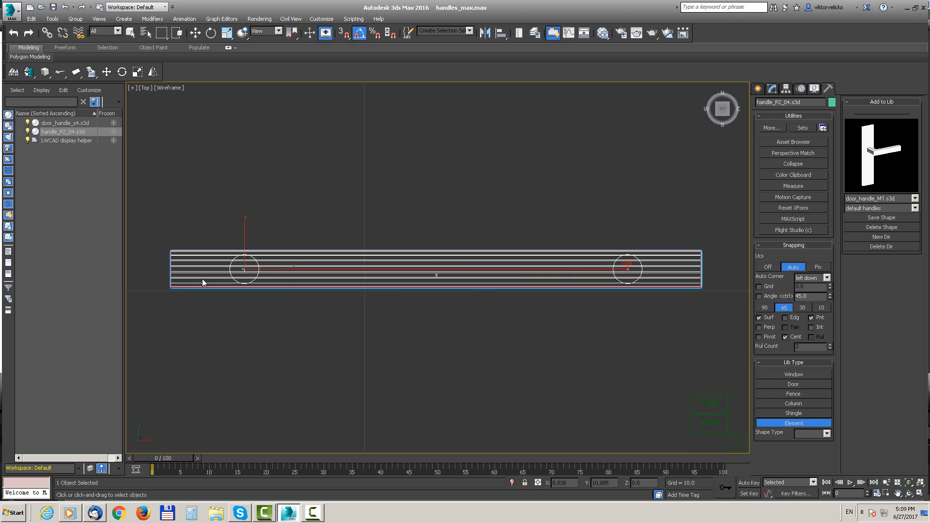
key(alt+w)
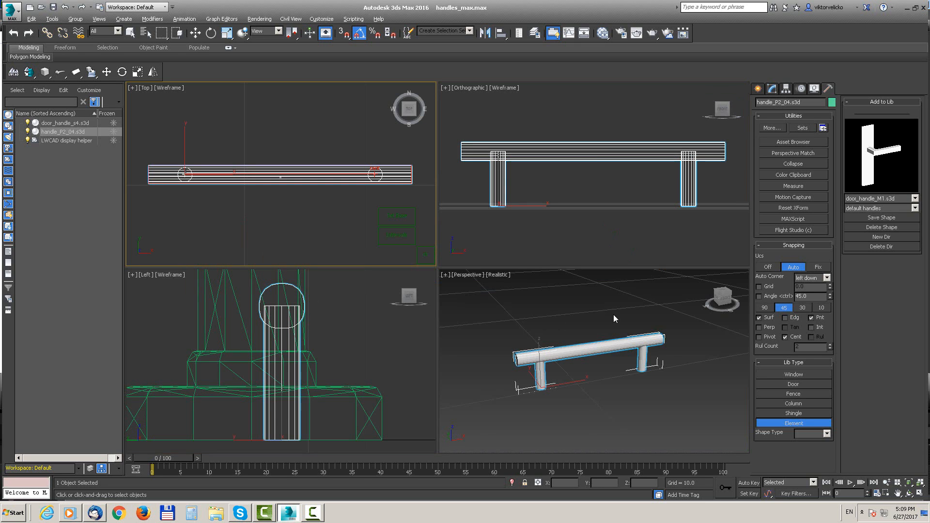
alt+middle_drag(613, 315, 595, 337)
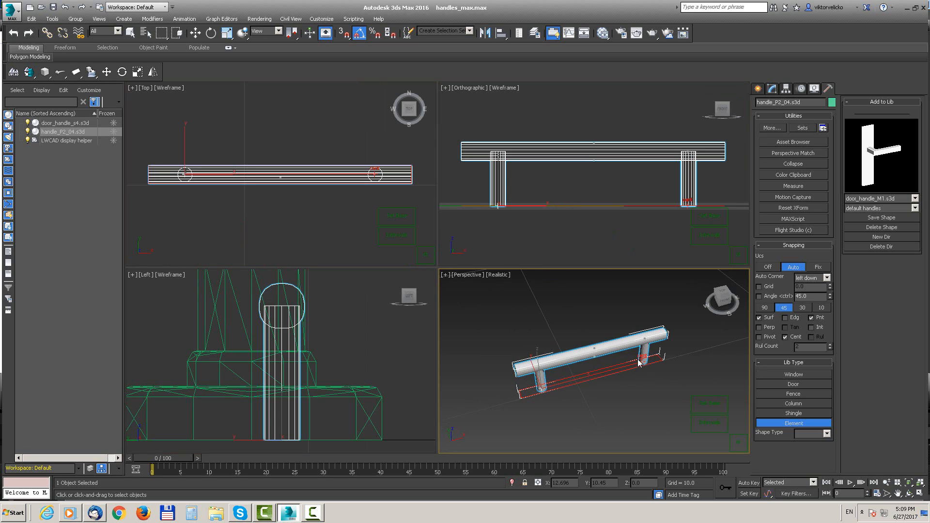
- Save the two-pivot bar handle in the test directory under the name handle_pivot2
click(871, 209)
click(866, 238)
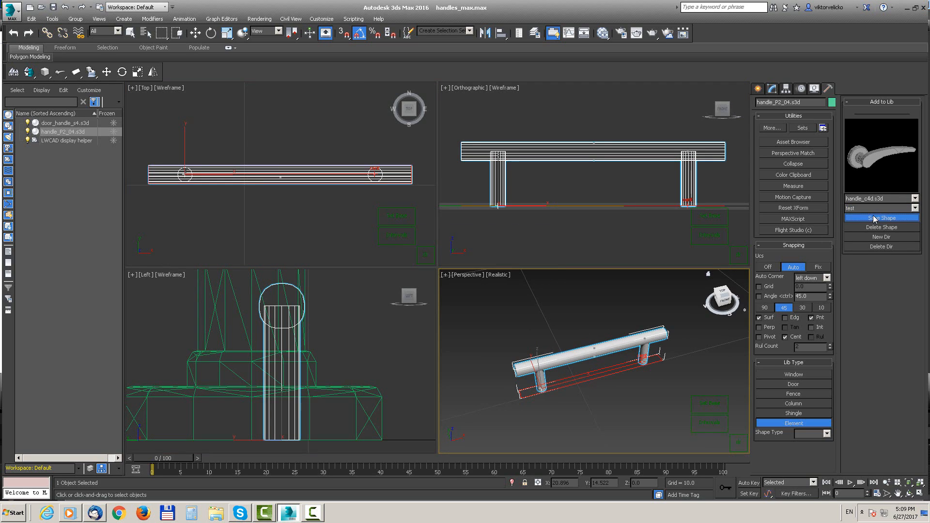
click(874, 219)
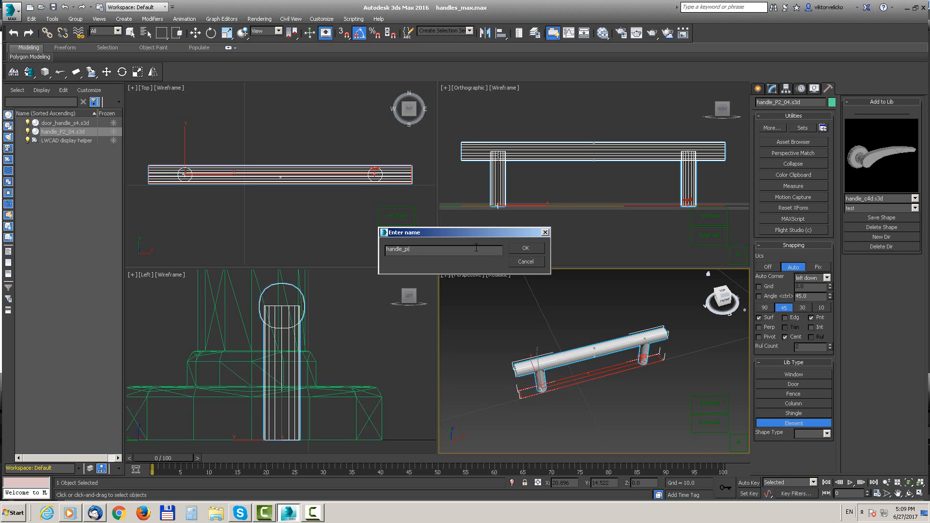
click(539, 248)
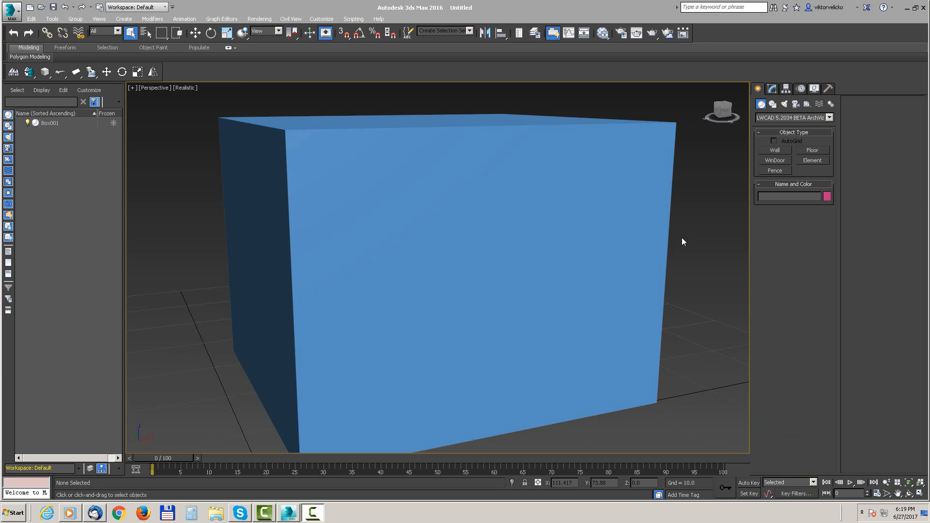
- In the scene with the blue box, place two handle_max Elements on the box's front face
click(814, 160)
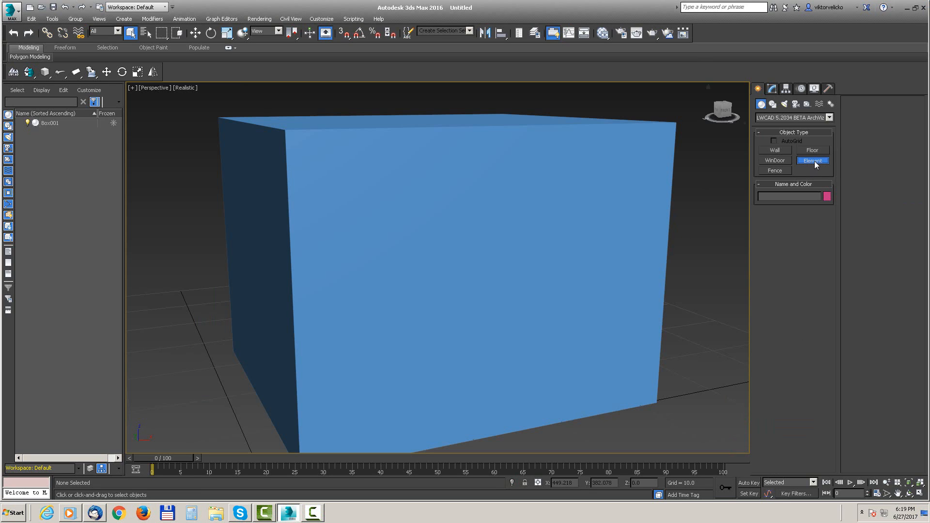
click(390, 193)
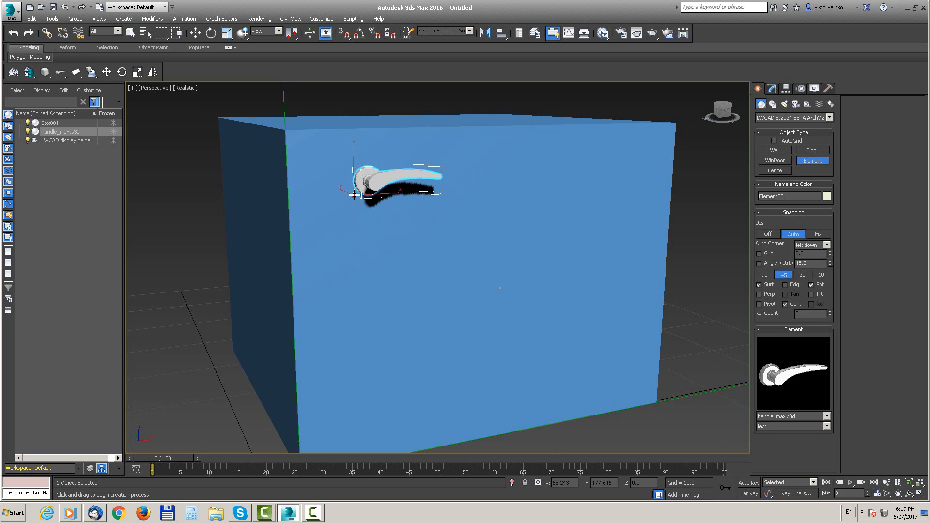
click(357, 196)
click(466, 236)
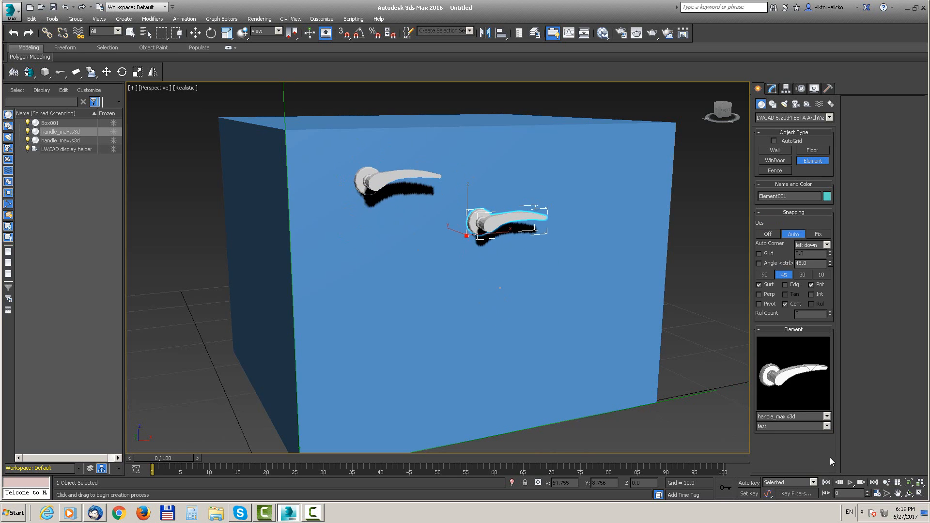
- Change the second handle to handle_pivot1, move it up by its pivot, and place another copy low on the box's front
click(804, 415)
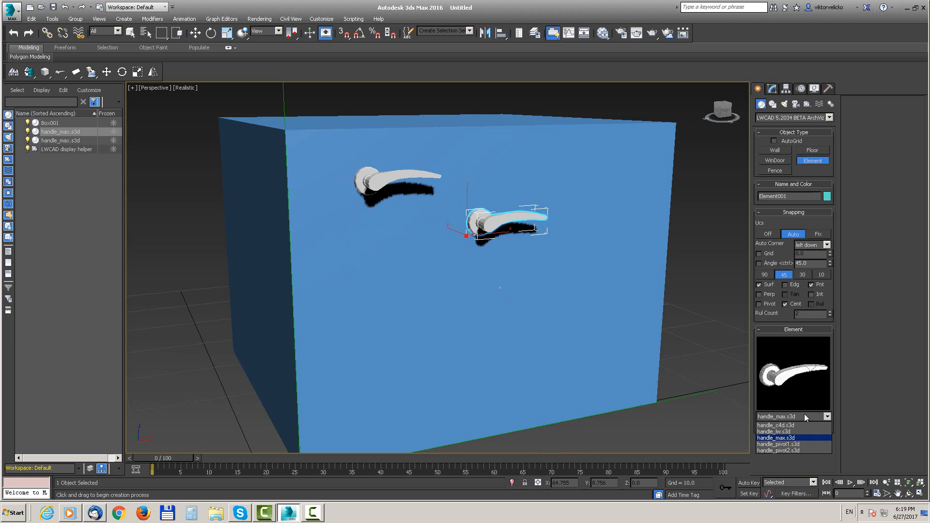
click(790, 444)
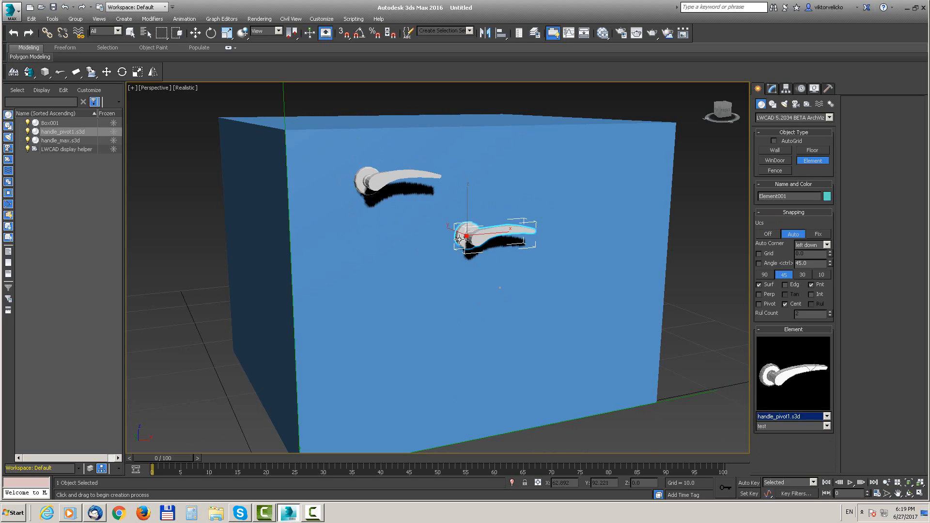
drag(466, 235, 507, 200)
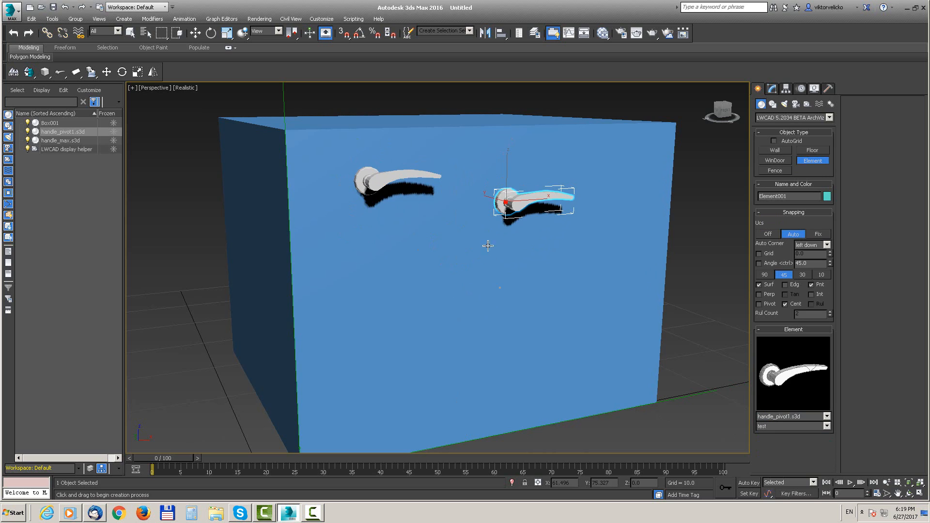
click(492, 371)
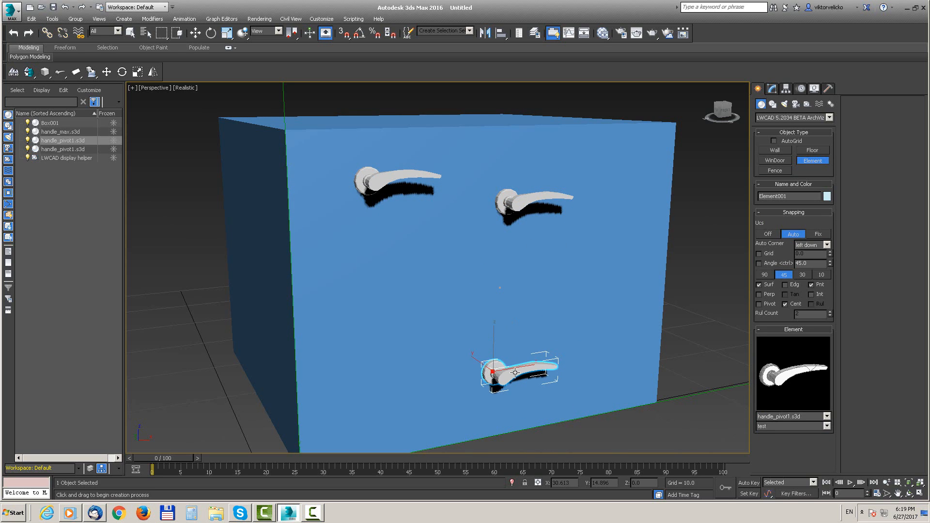
- Change the newest handle to handle_pivot2 and position its two pivots so it stands vertically on the box's front face
click(771, 418)
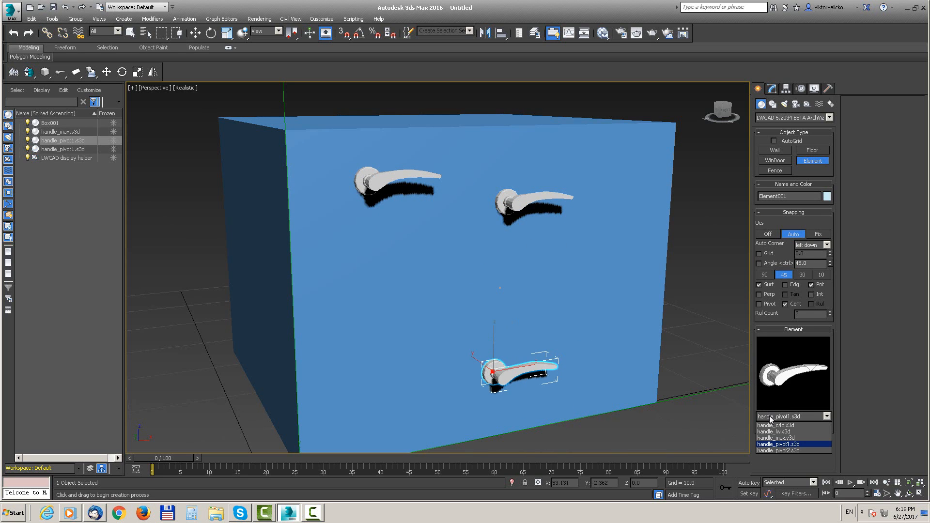
click(775, 450)
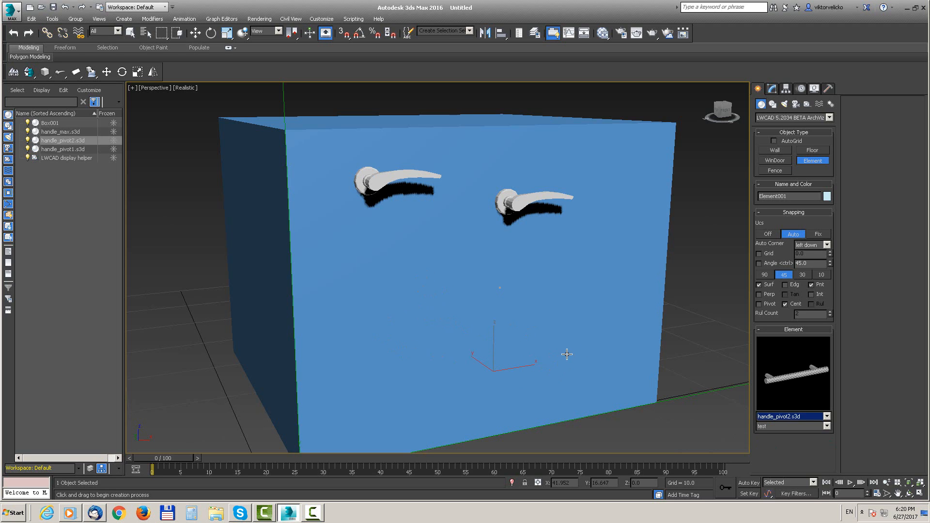
click(405, 376)
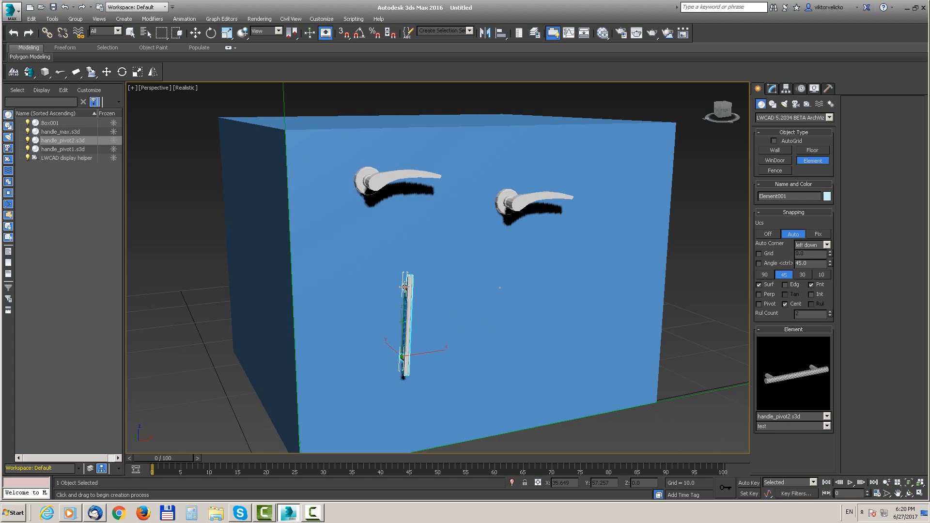
click(402, 289)
right_click(467, 287)
mouse_move(455, 318)
alt+middle_down()
mouse_move(455, 330)
mouse_move(470, 319)
alt+middle_up()
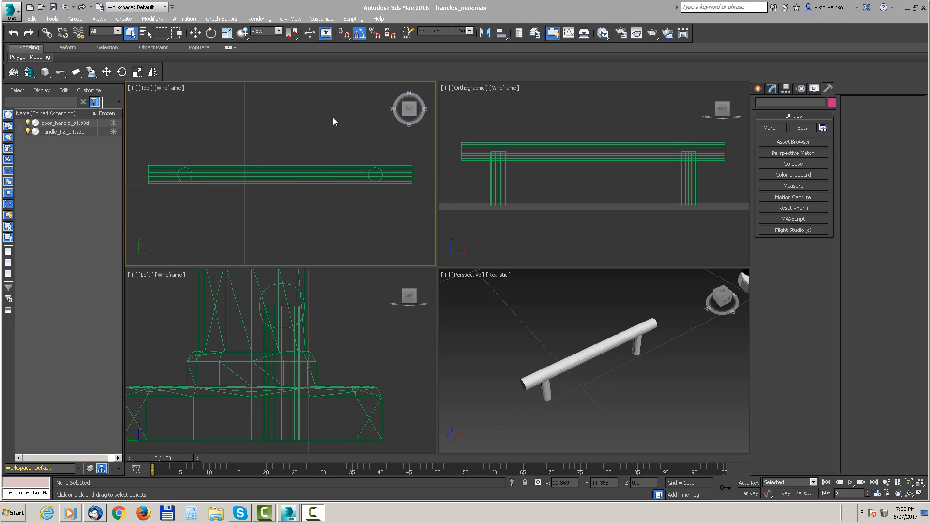
- In handles_max.max, select handle_P2_04.s3d and start adding it to the library as an Element, using the Top viewport
drag(333, 116, 211, 228)
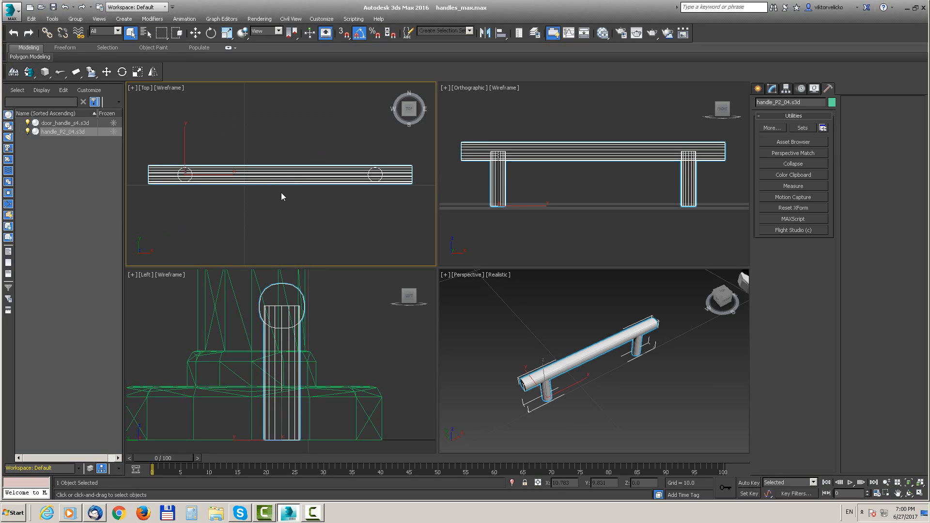
click(54, 133)
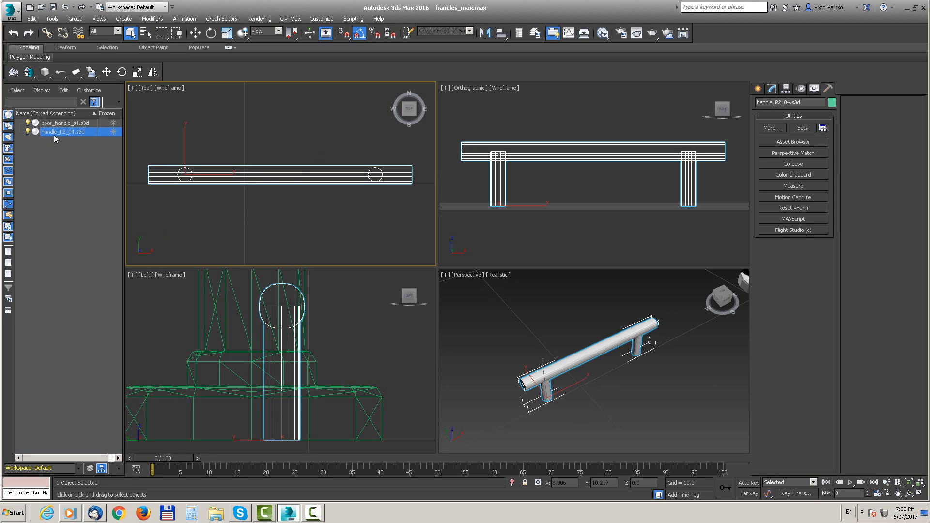
click(90, 73)
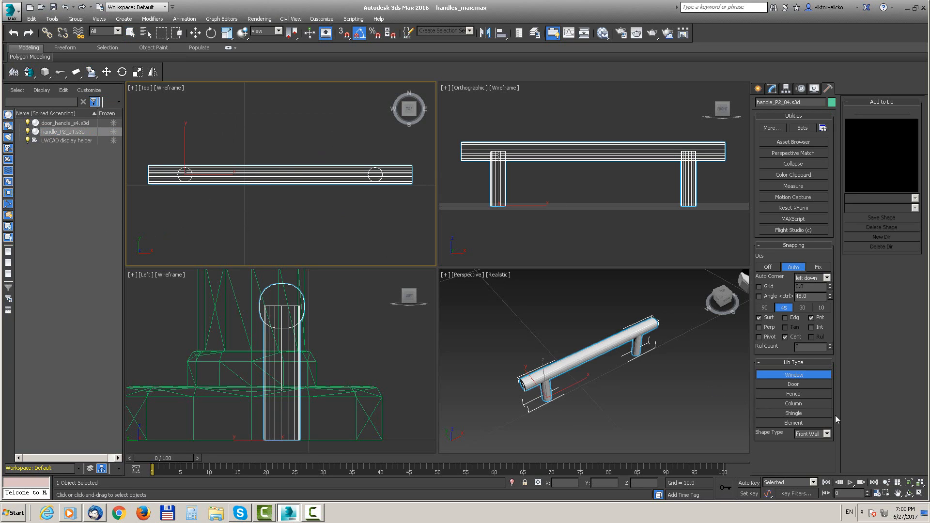
click(799, 423)
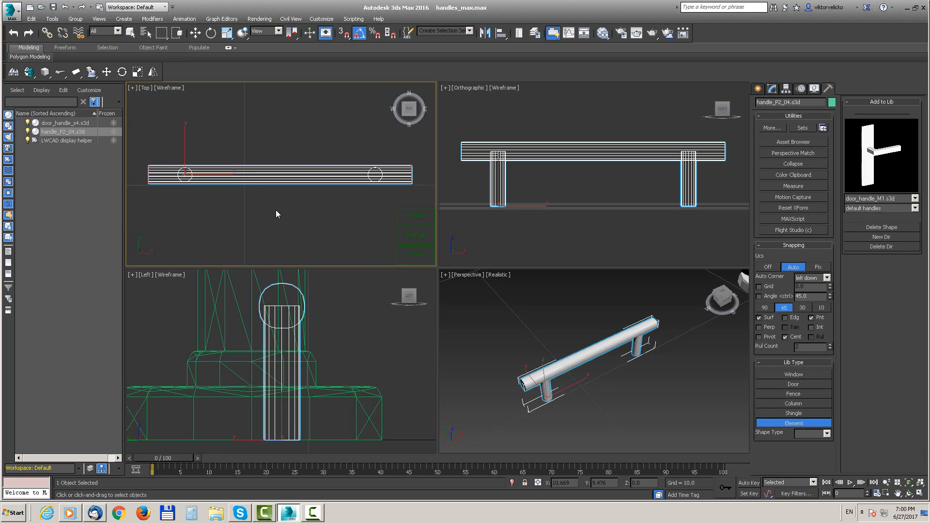
- Set pivots at both post centres of the bar handle and define two intervals covering its end sections
click(418, 256)
click(185, 173)
click(396, 256)
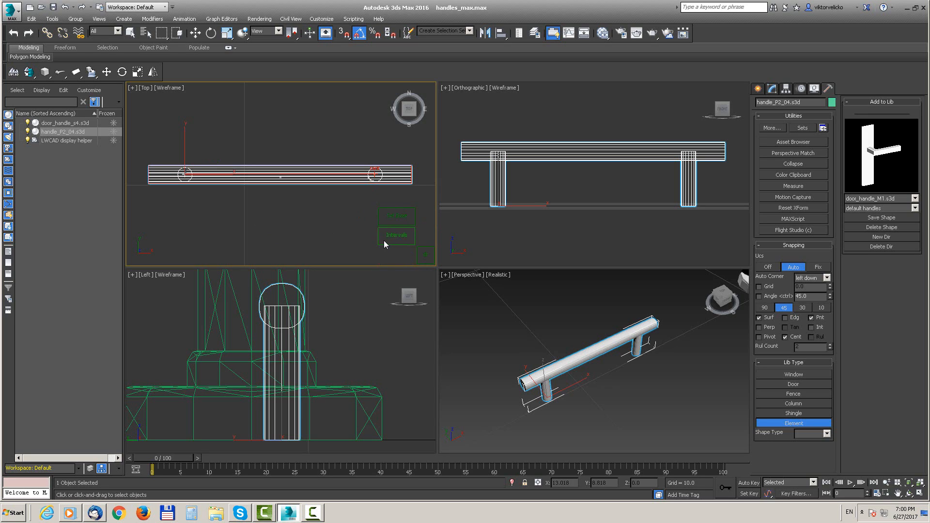
click(385, 237)
click(374, 239)
- Save the bar handle with its intervals in the test directory under the name handle_intervals
click(882, 212)
click(873, 236)
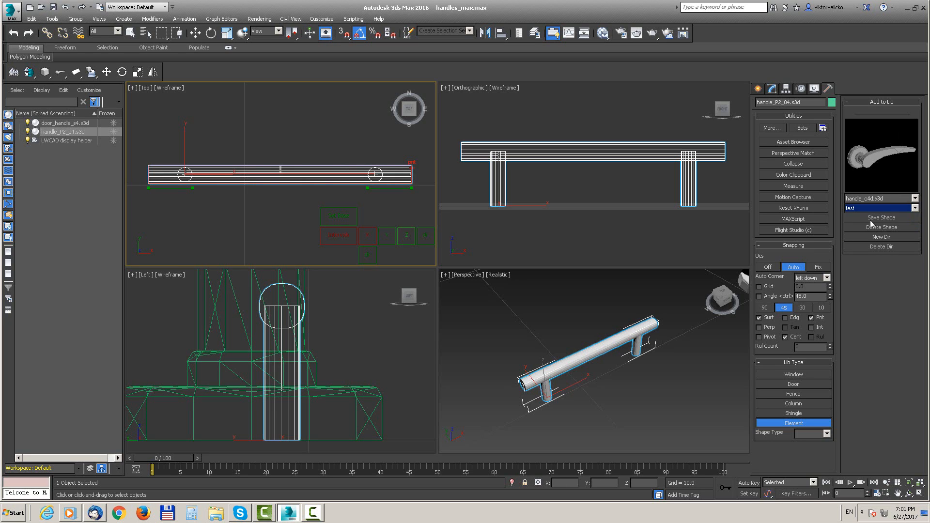
click(873, 218)
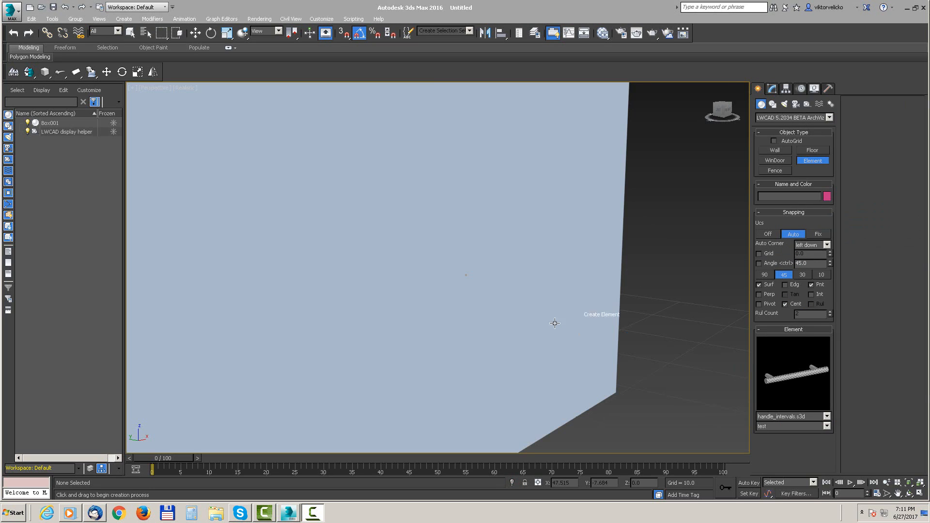
- In the box scene, place a handle_intervals Element vertically on the box face, stretched between its two pivots
click(459, 174)
drag(460, 174, 474, 343)
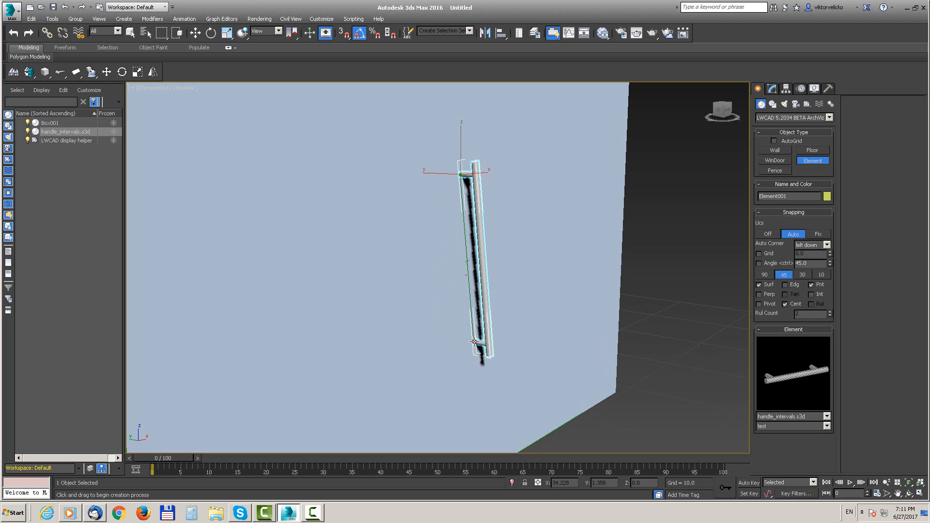
right_click(494, 314)
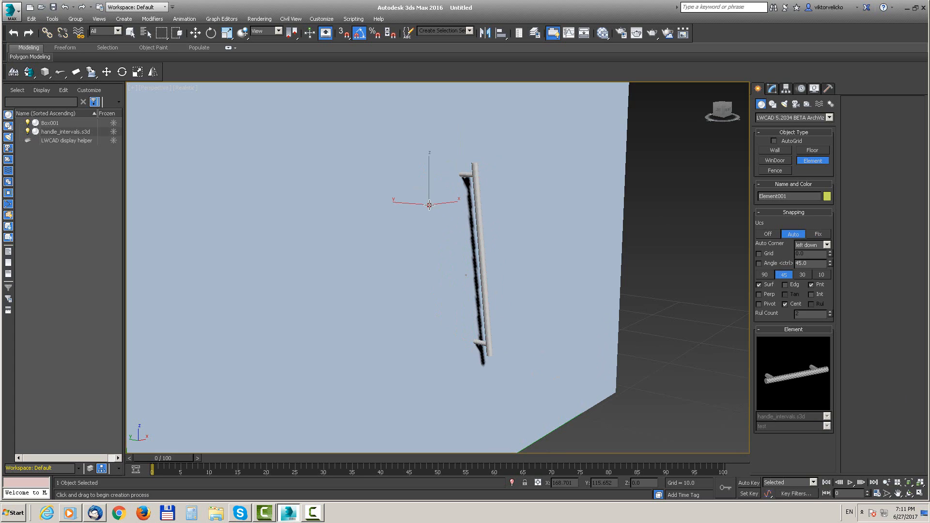
- Place a second vertical handle beside the first at similar length and change its shape to handle_pivot2
mouse_move(422, 180)
mouse_down()
mouse_move(415, 257)
mouse_move(429, 341)
mouse_up()
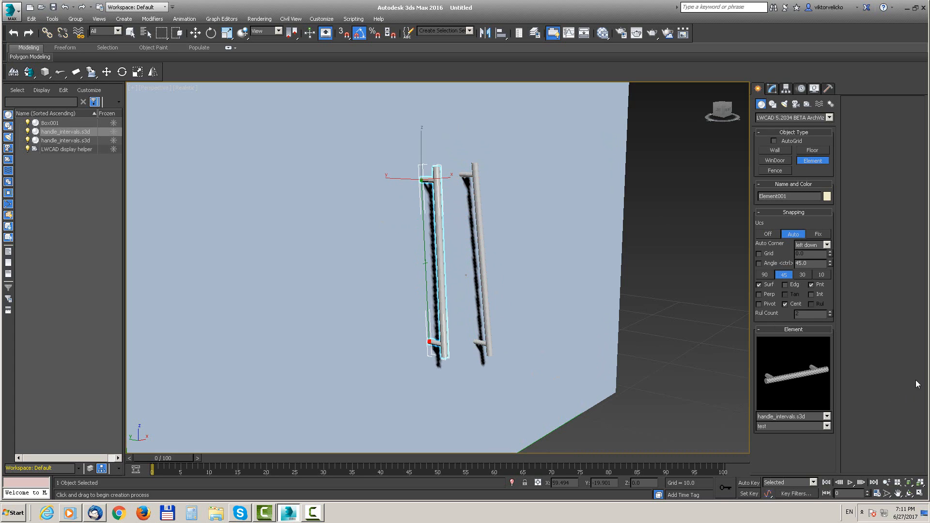
click(805, 417)
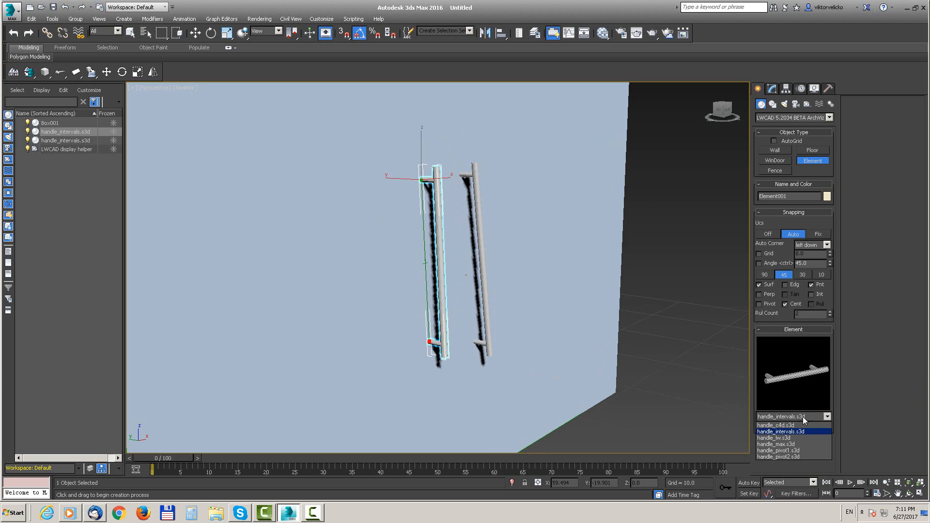
click(777, 457)
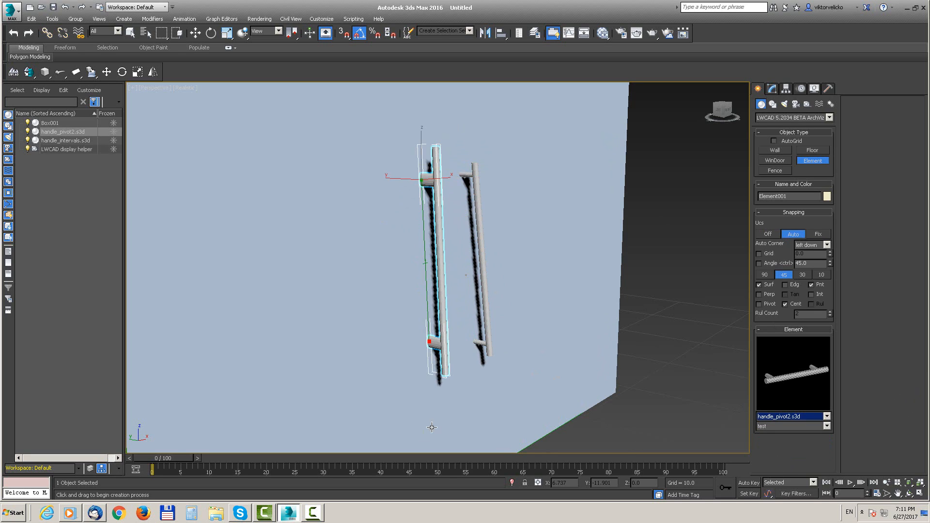
- Reposition the handle_pivot2 handle on the box face by its lower pivot
mouse_move(430, 345)
mouse_down()
mouse_move(414, 252)
mouse_move(421, 211)
mouse_move(438, 400)
mouse_move(428, 228)
mouse_move(431, 283)
mouse_move(421, 242)
mouse_move(435, 237)
mouse_move(429, 268)
mouse_move(423, 257)
mouse_move(440, 260)
mouse_move(437, 337)
mouse_move(403, 310)
mouse_move(401, 294)
mouse_up()
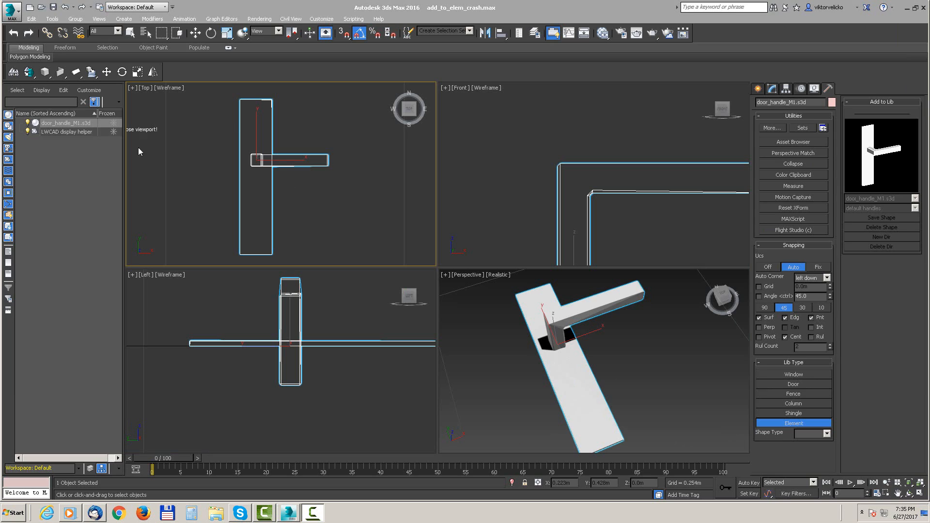
- Set up door_handle_M1 as a library element, with its base plane snapped to the back edge of the plate in the Left view
click(90, 72)
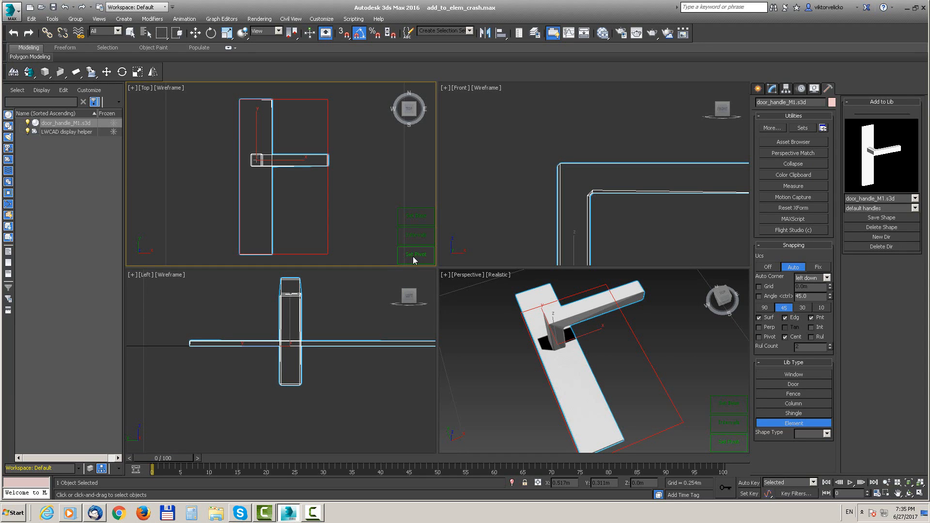
click(412, 217)
alt+middle_drag(617, 396, 584, 355)
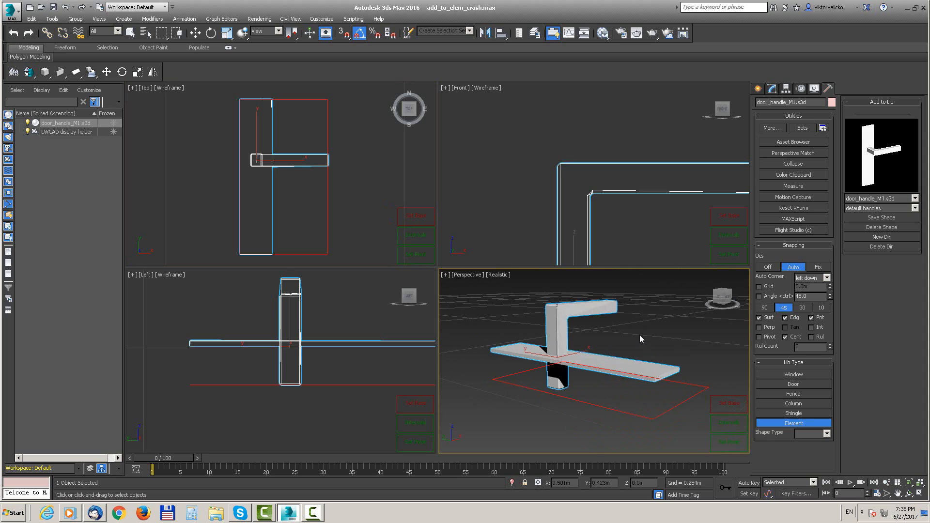
alt+middle_drag(639, 335, 632, 333)
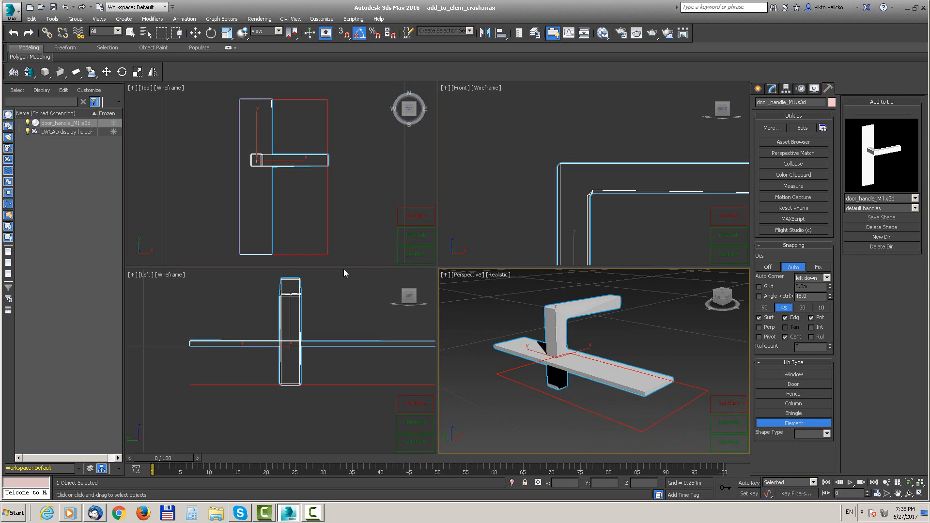
click(333, 381)
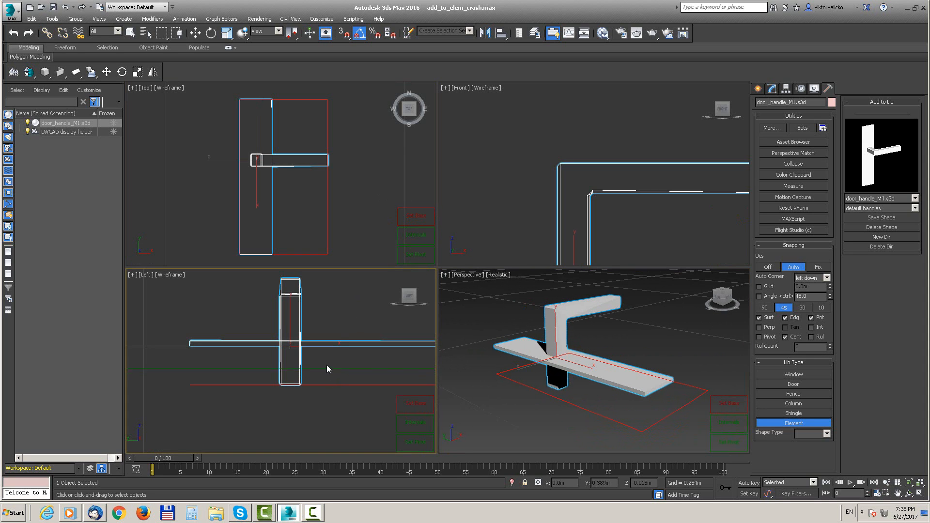
click(310, 349)
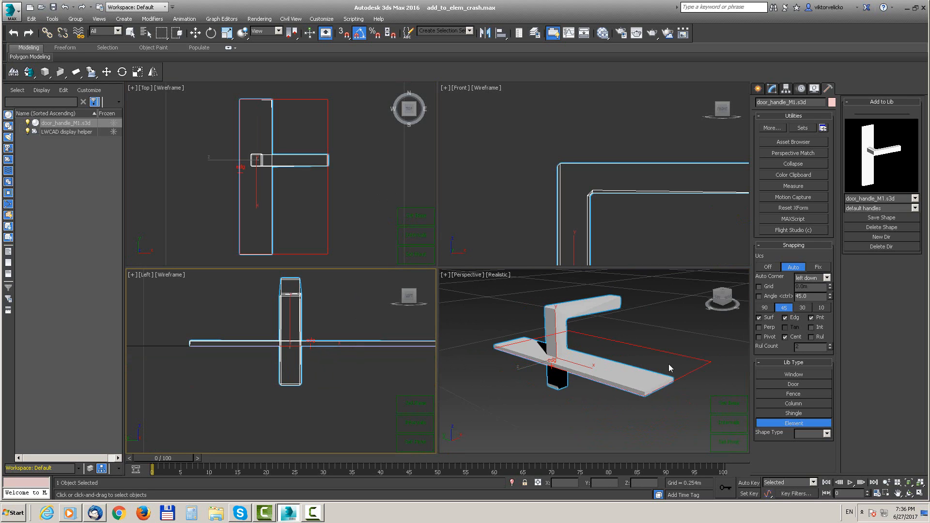
middle_click(624, 349)
alt+middle_drag(624, 348, 609, 370)
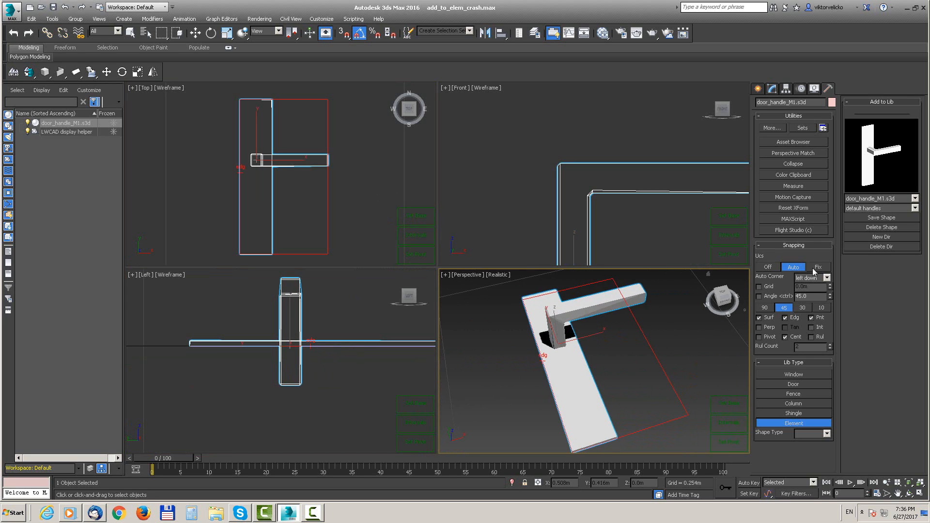
- Save the plate door handle as a shape in the test directory under the name handle_case
click(879, 208)
click(867, 236)
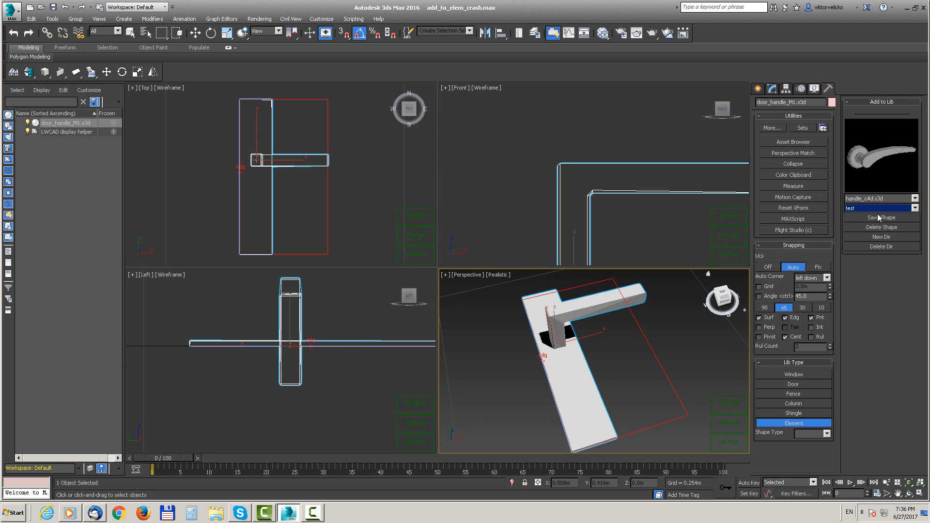
click(877, 219)
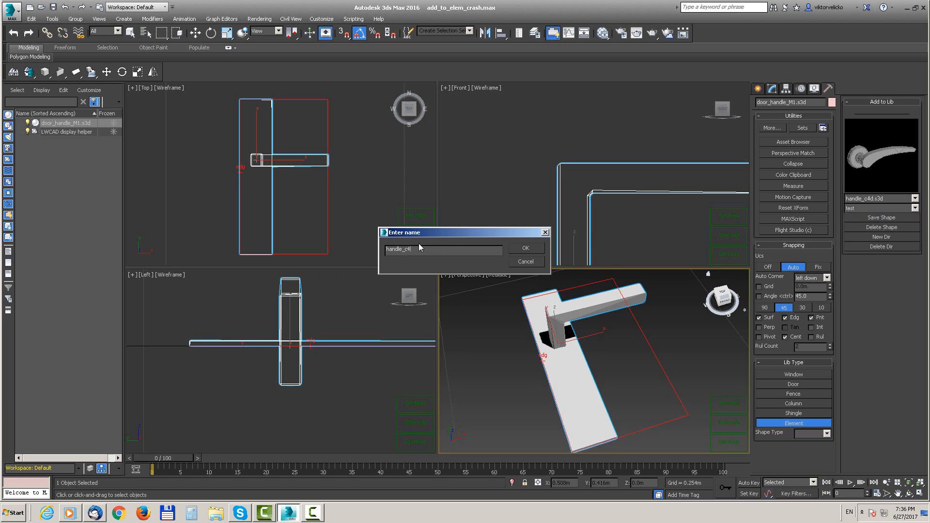
text(case)
key(ctrl+a)
click(540, 249)
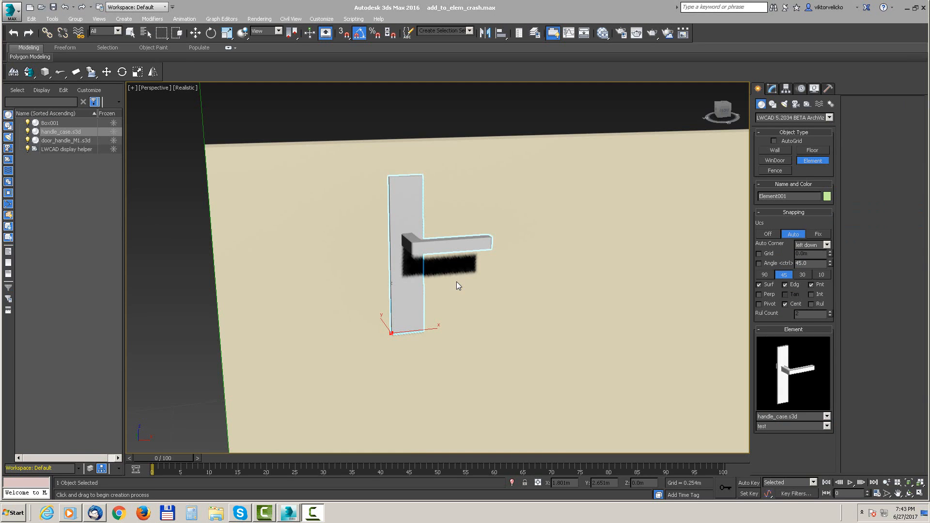
- In the box scene, shift the placed handle_case element down the box face and place a second one beside it
alt+middle_drag(481, 308, 519, 302)
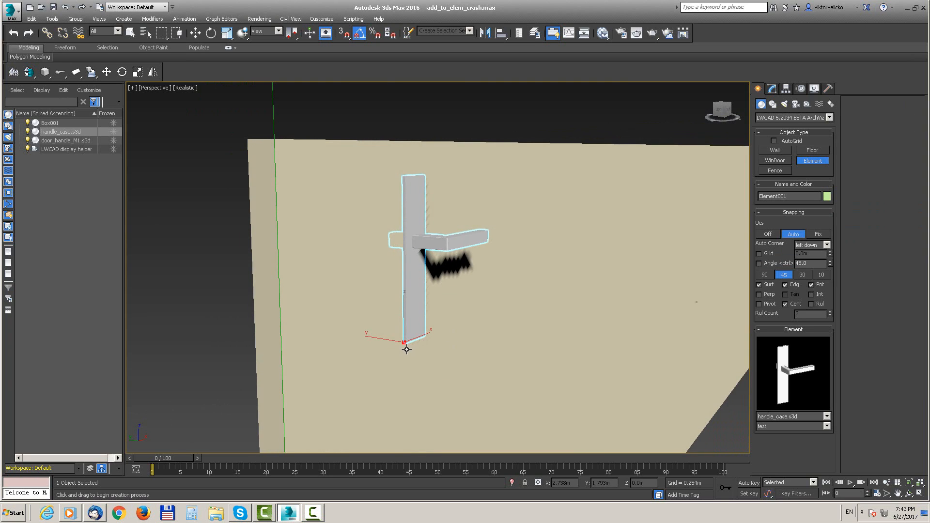
drag(404, 342, 390, 371)
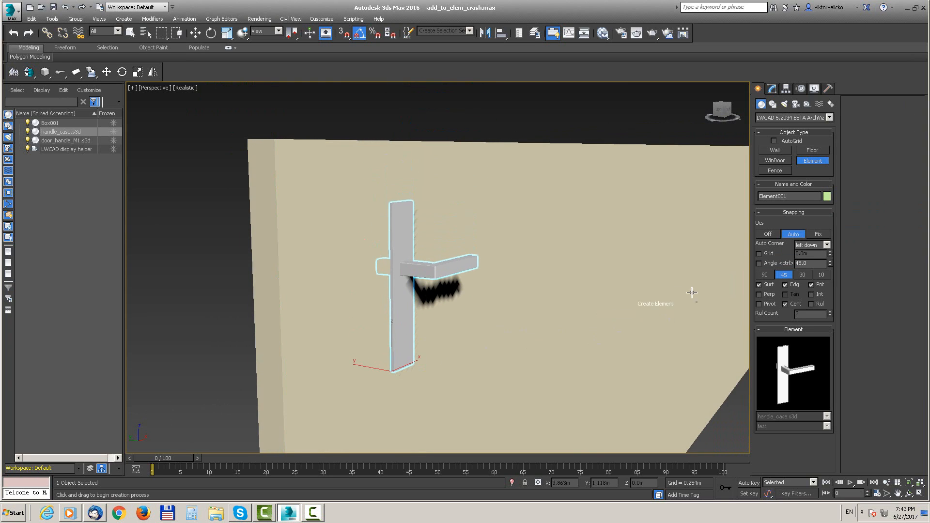
drag(547, 258, 562, 277)
alt+middle_drag(646, 282, 618, 284)
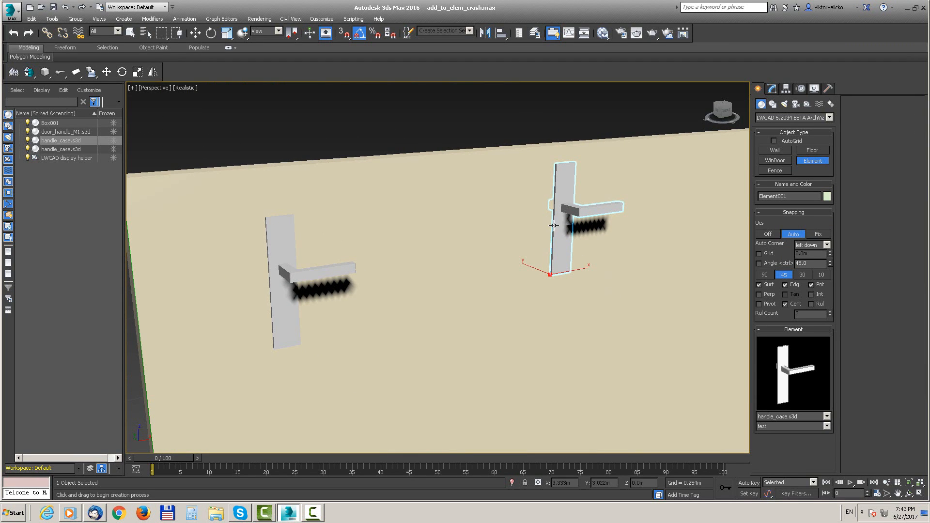